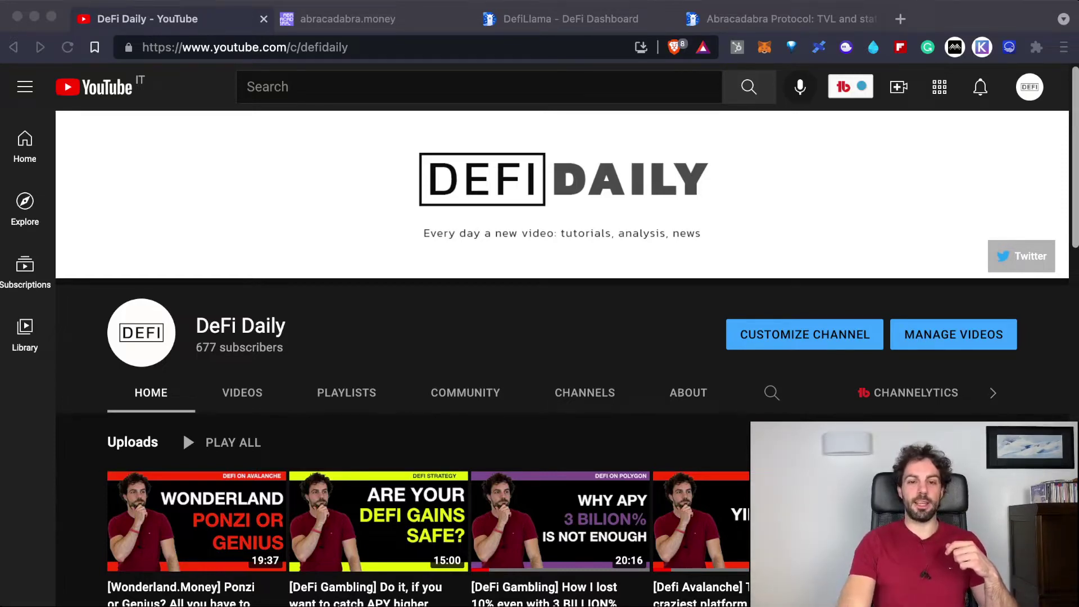
# Step: Switch to the abracadabra.money home page and mark the words about interest bearing crypto assets in the introduction
pyautogui.press('super+Tab')
pyautogui.click(360, 19)
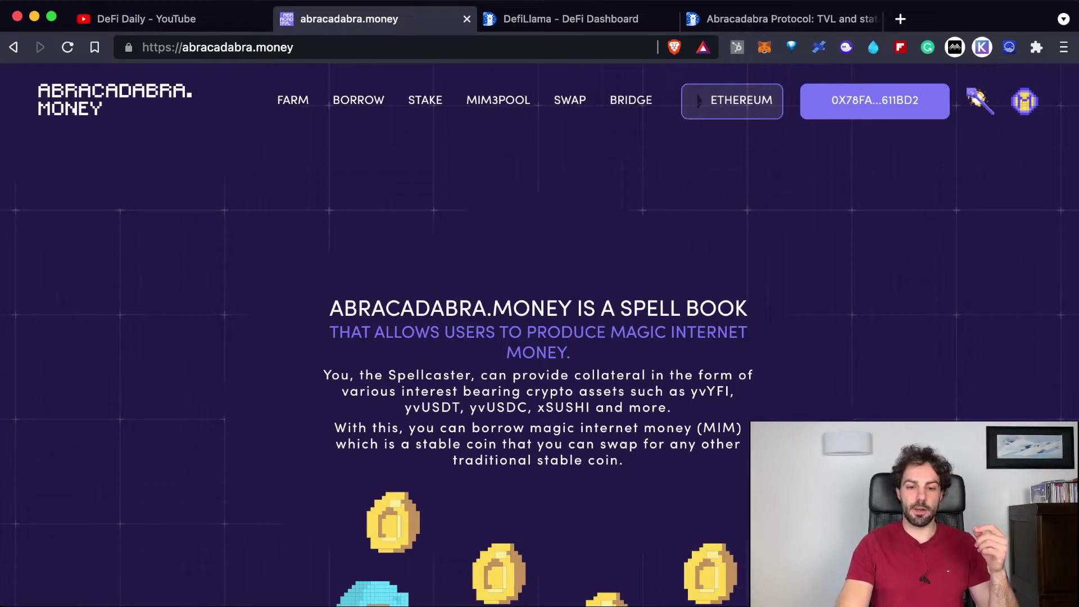
pyautogui.moveTo(404, 391); pyautogui.dragTo(646, 392)
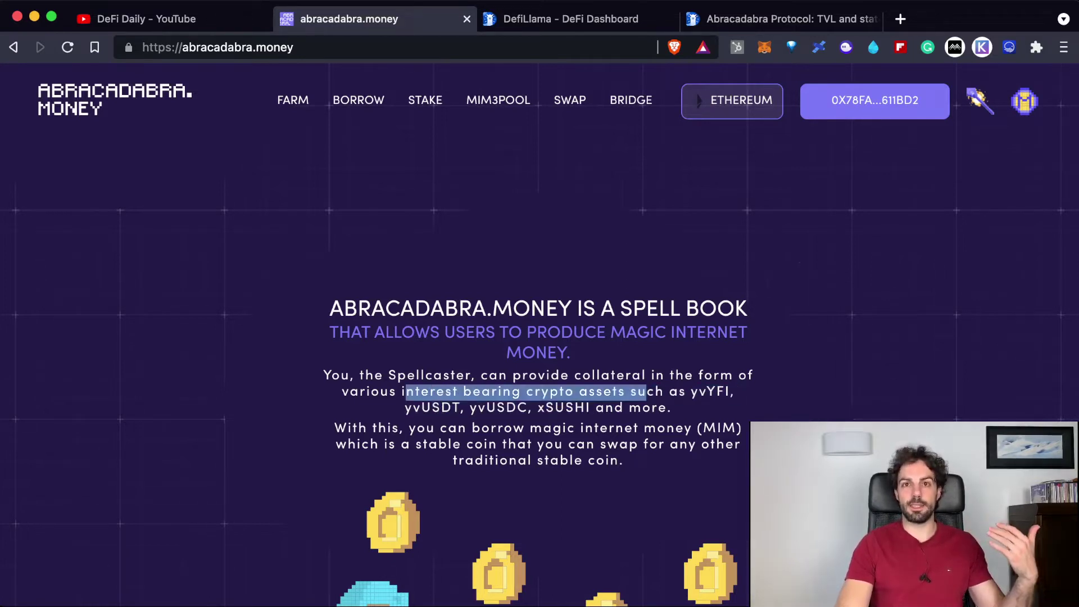
pyautogui.click(646, 392)
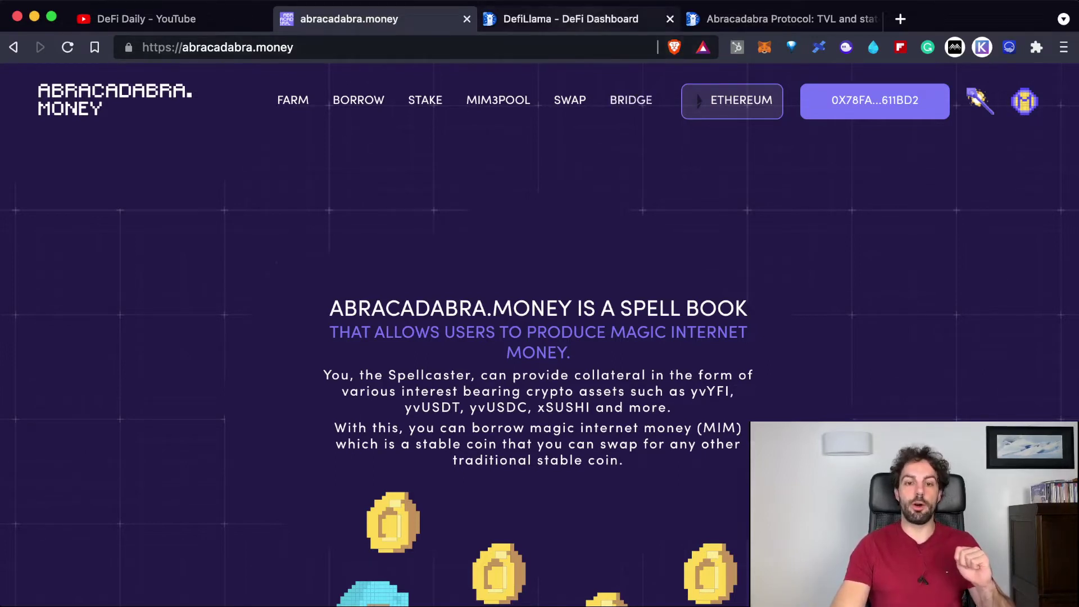
# Step: Examine Abracadabra's place in DefiLlama's TVL rankings across all chains, then open the Abracadabra protocol page
pyautogui.click(567, 19)
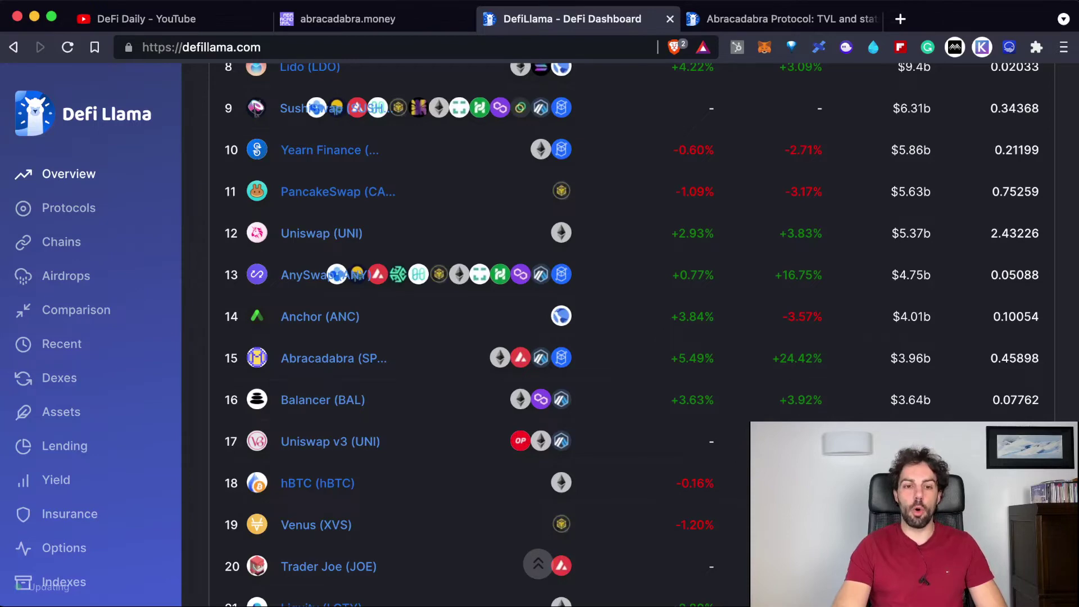
pyautogui.scroll(8, 630, 337)
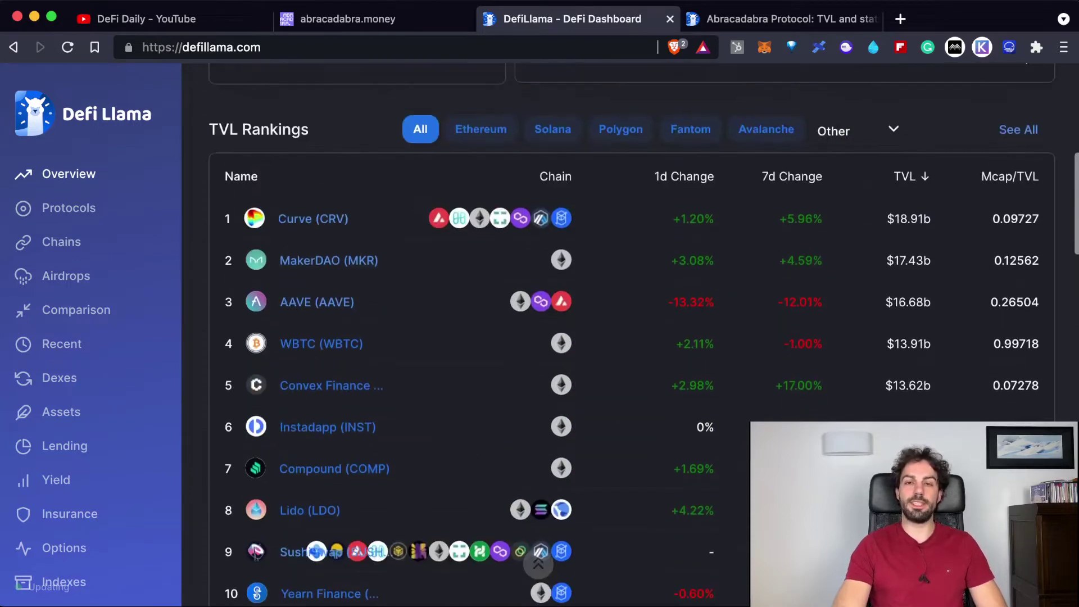
pyautogui.scroll(2, 629, 337)
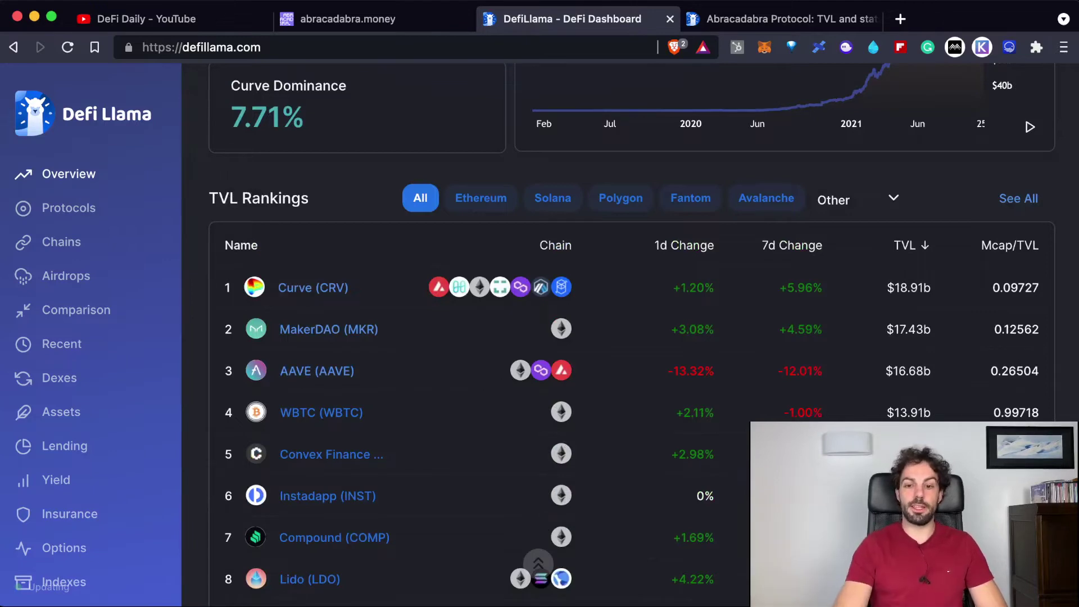
pyautogui.scroll(-5, 629, 337)
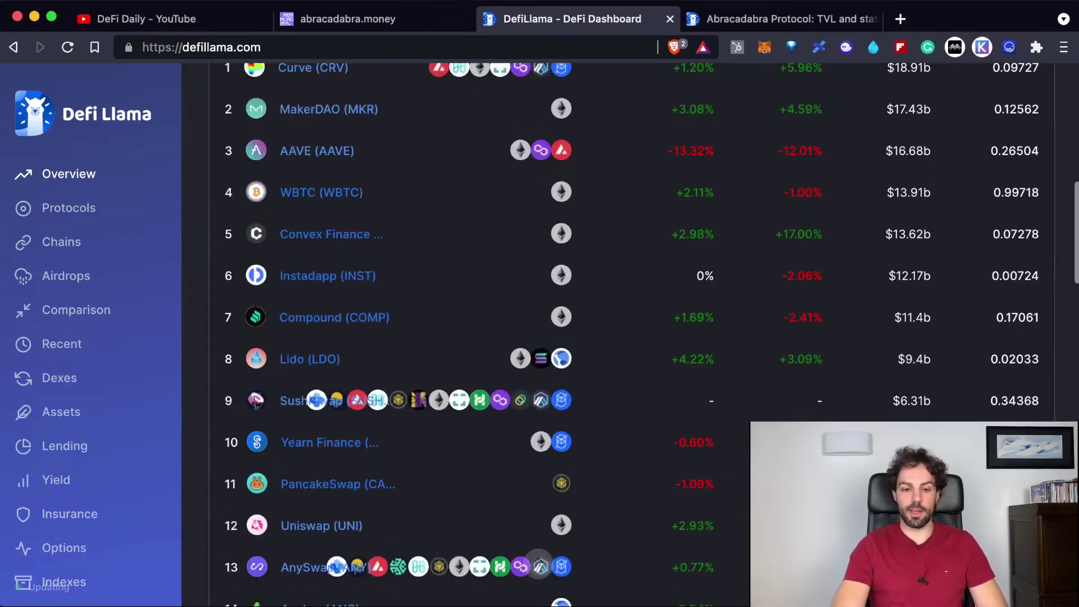
pyautogui.scroll(-1, 630, 337)
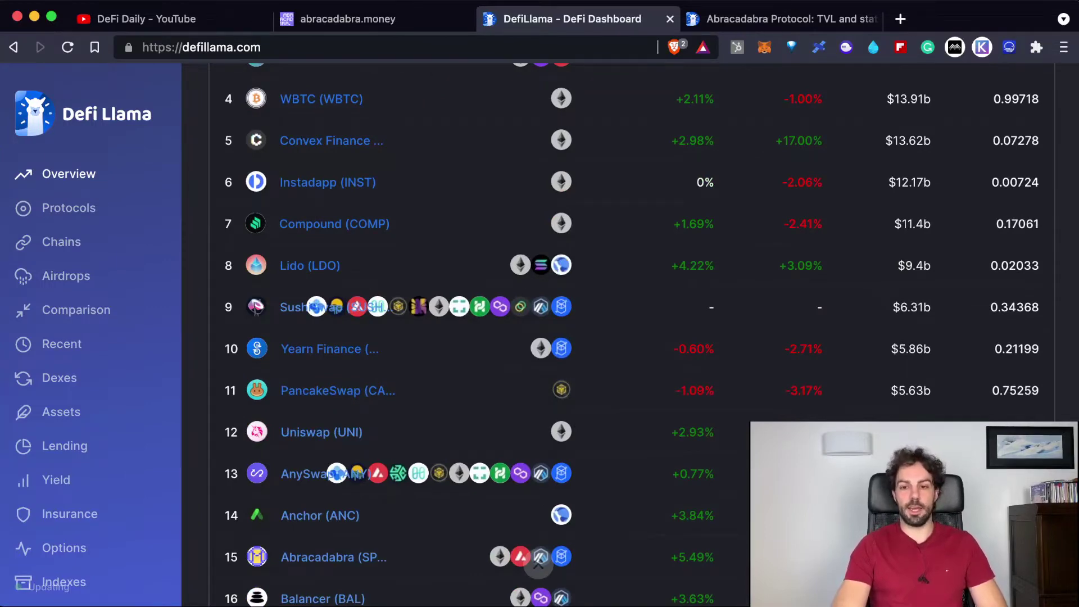
pyautogui.scroll(1, 629, 337)
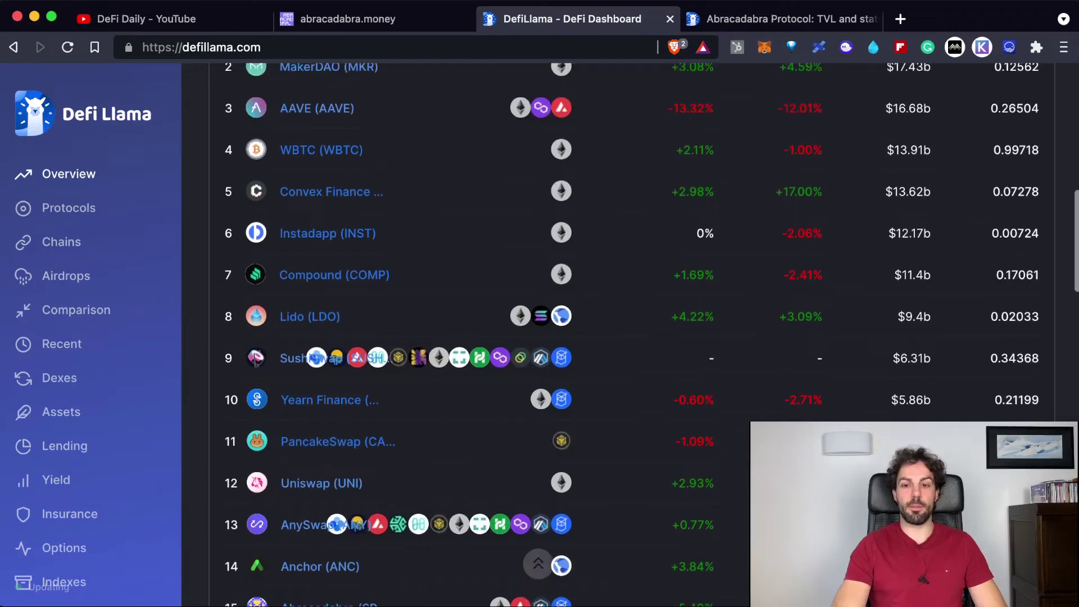
pyautogui.scroll(2, 629, 337)
pyautogui.scroll(2, 629, 337)
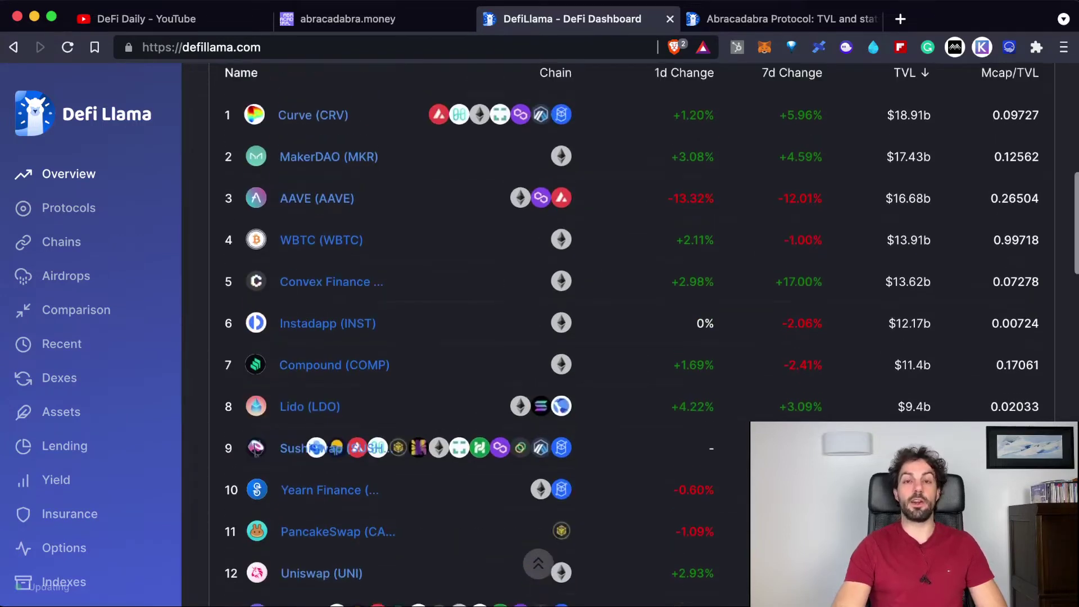
pyautogui.scroll(-1, 630, 337)
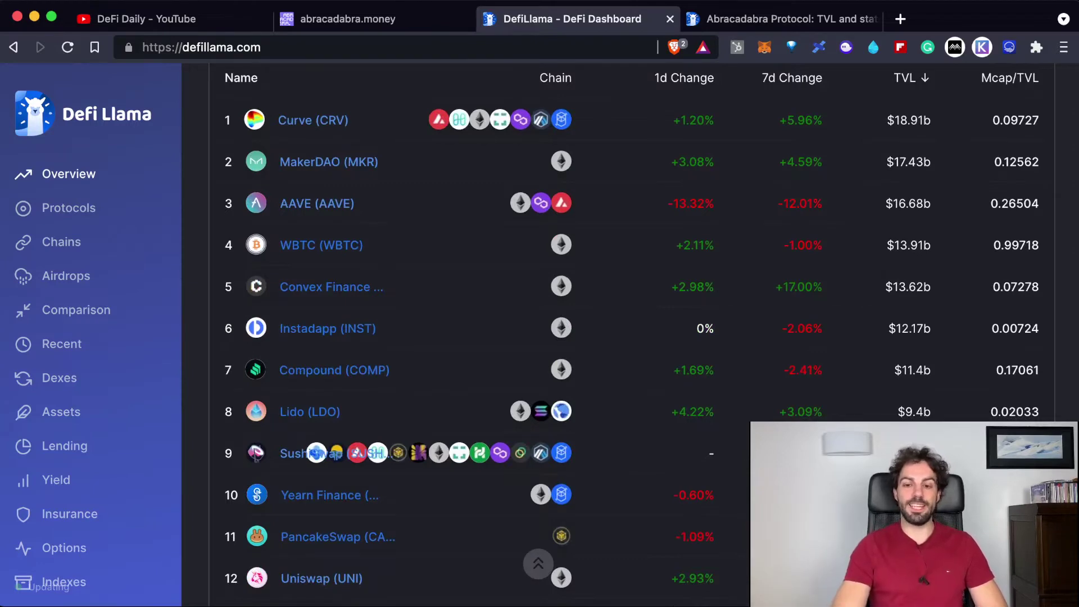
pyautogui.scroll(-3, 629, 337)
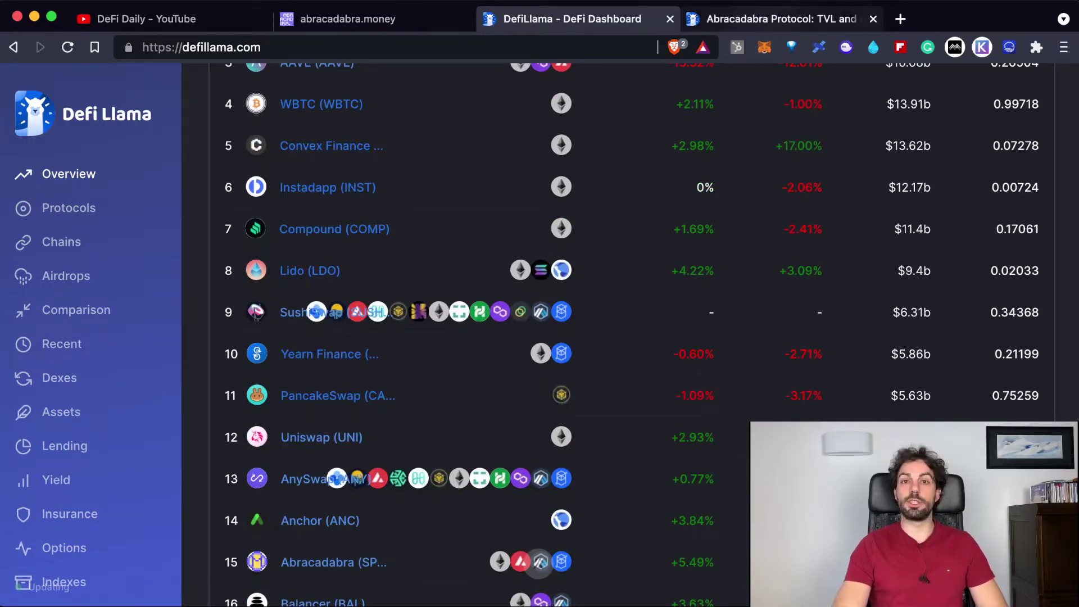
pyautogui.click(781, 19)
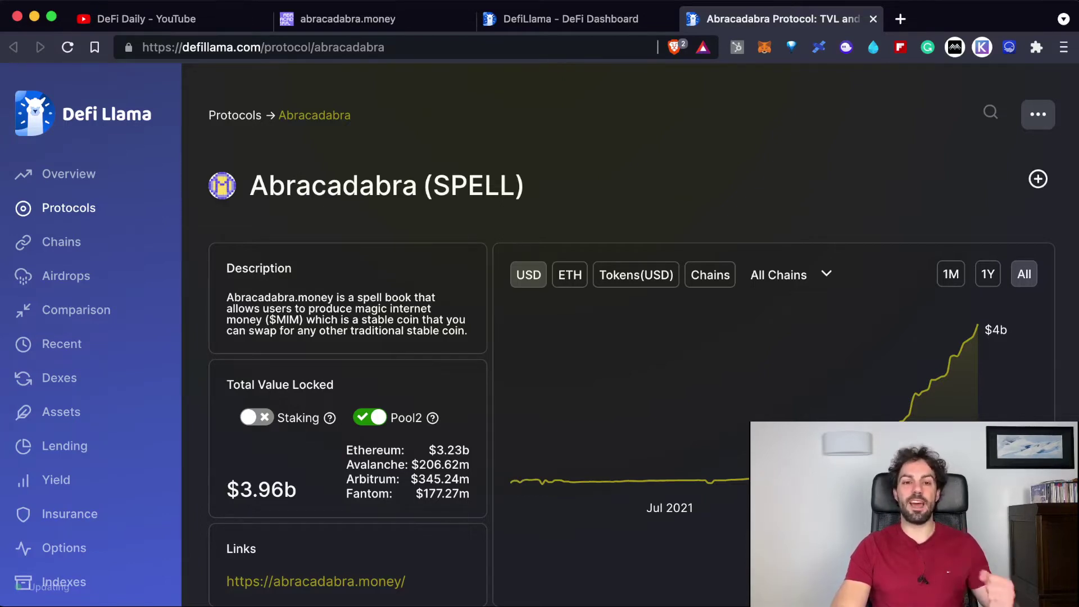
# Step: Return to abracadabra.money and examine the borrow markets with their MIM left to borrow, interest and liquidation fee
pyautogui.click(359, 19)
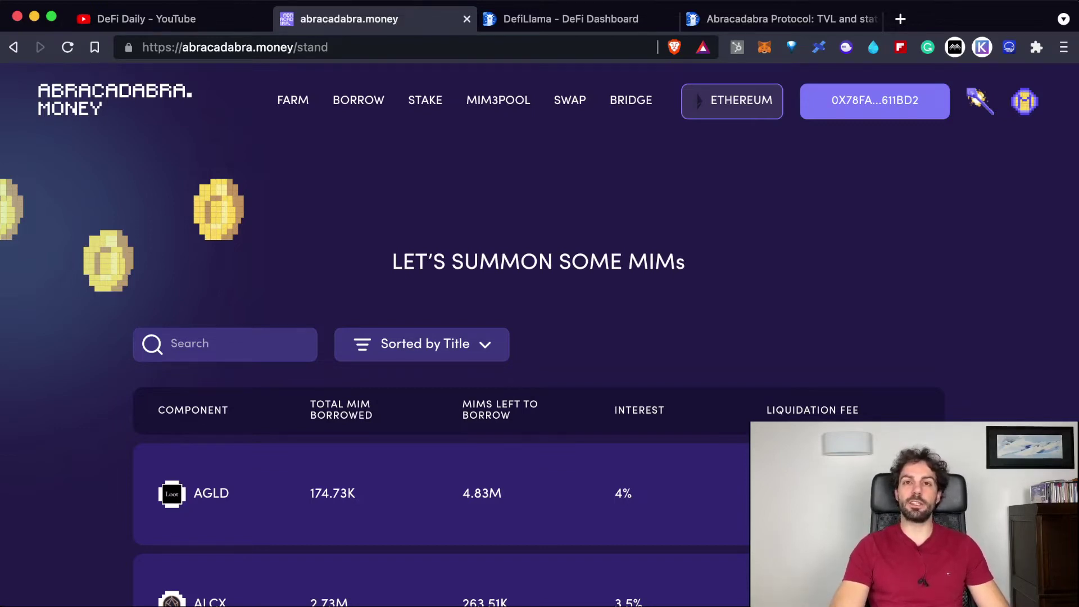
pyautogui.scroll(-2, 539, 337)
pyautogui.scroll(-1, 540, 337)
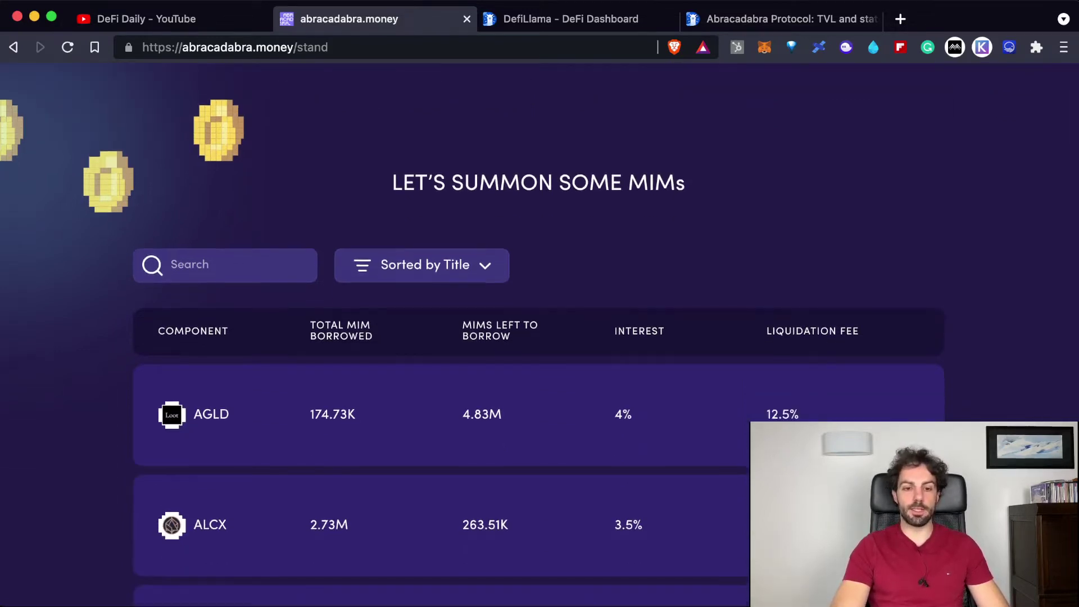
pyautogui.scroll(-3, 539, 337)
pyautogui.scroll(-8, 540, 337)
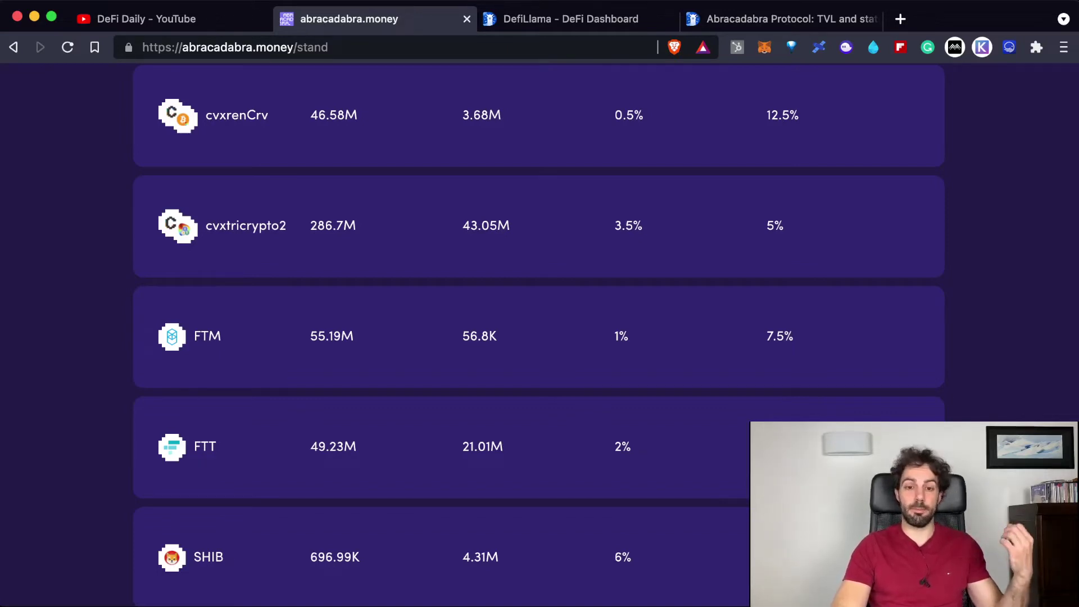
pyautogui.scroll(6, 538, 335)
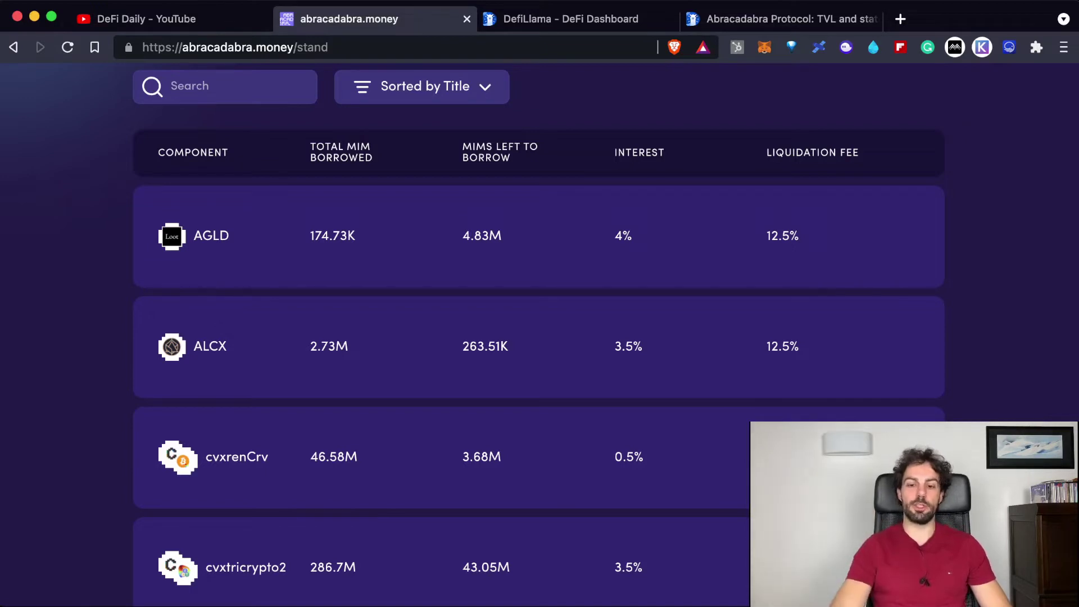
# Step: Find yvUSDC v2 in the list of borrow markets and open its pool page
pyautogui.scroll(-4, 538, 337)
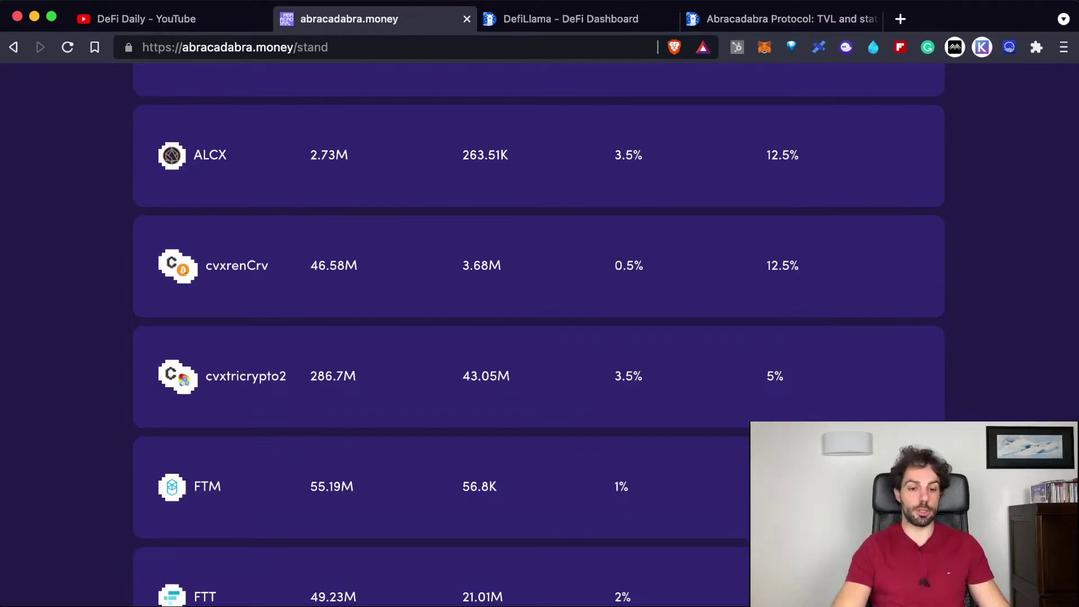
pyautogui.scroll(-10, 538, 334)
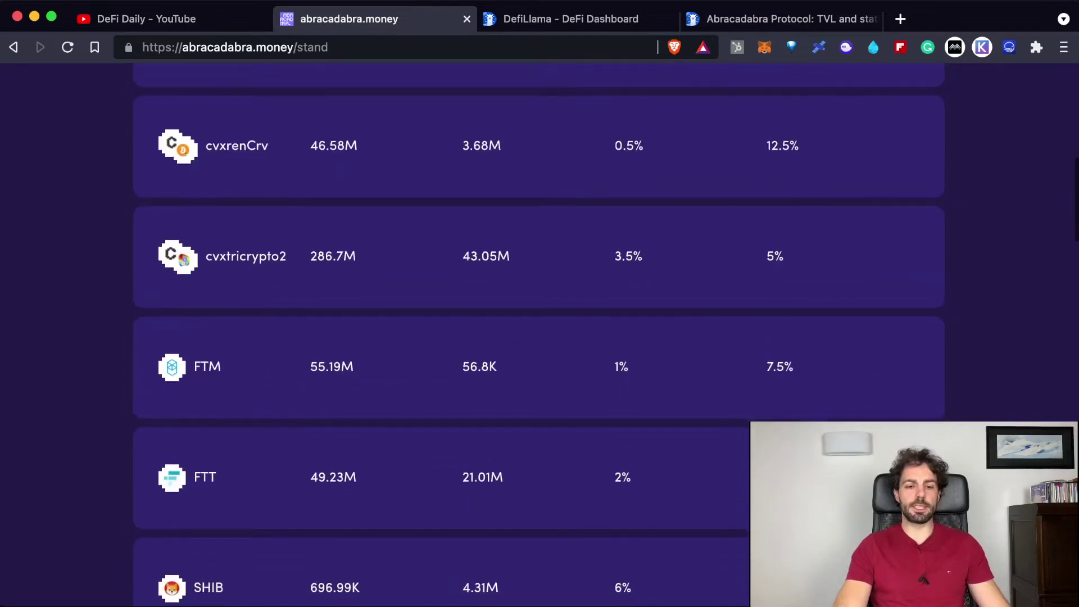
pyautogui.scroll(-8, 538, 334)
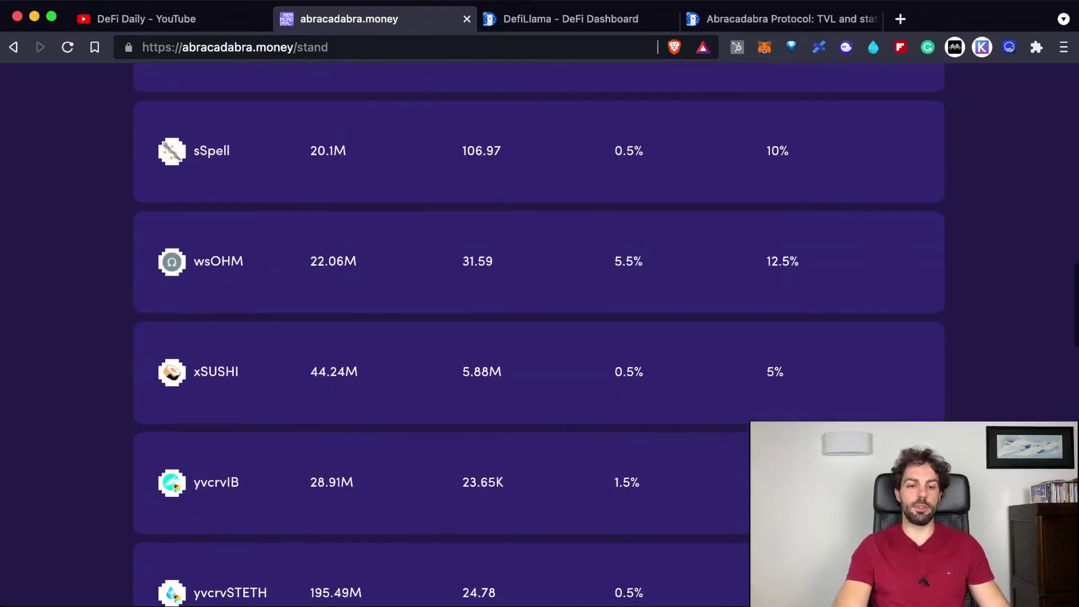
pyautogui.scroll(-1, 538, 334)
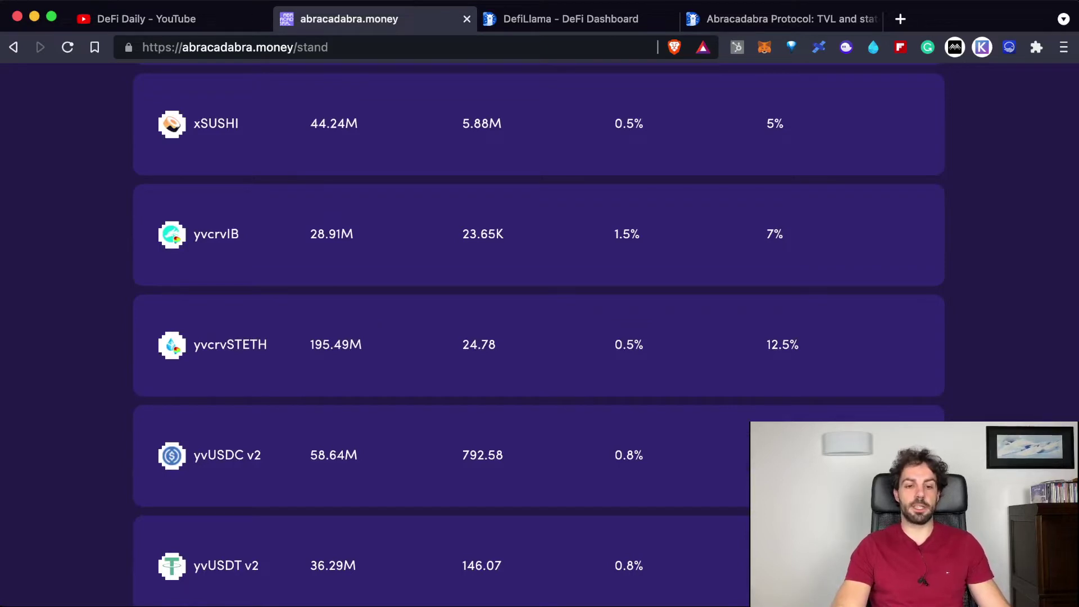
pyautogui.scroll(-1, 538, 334)
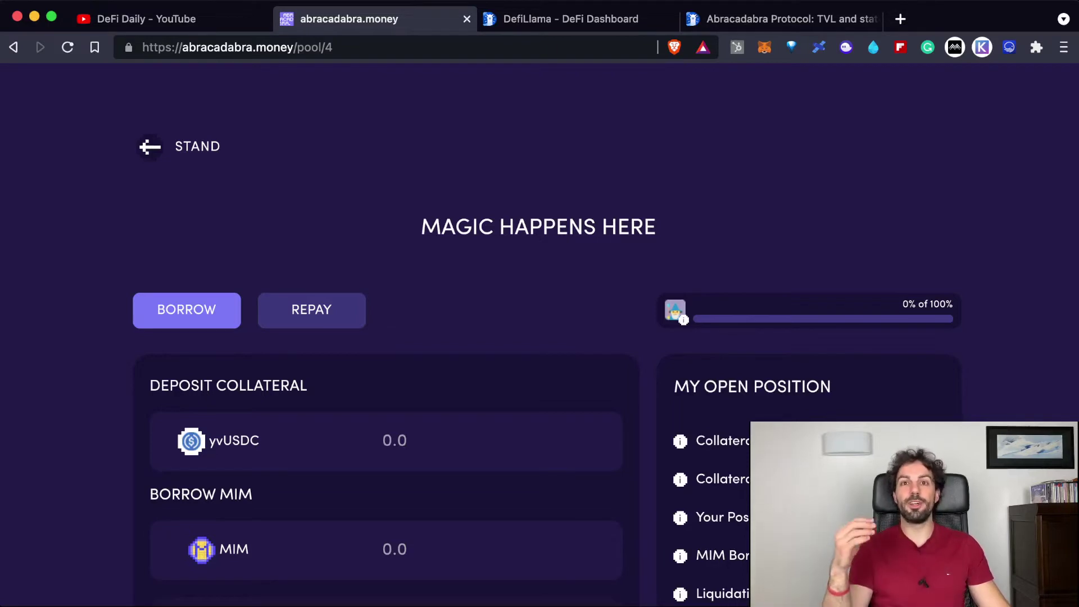
# Step: Enter 10 yvUSDC as the collateral to deposit in the pool's borrow form
pyautogui.scroll(-4, 394, 338)
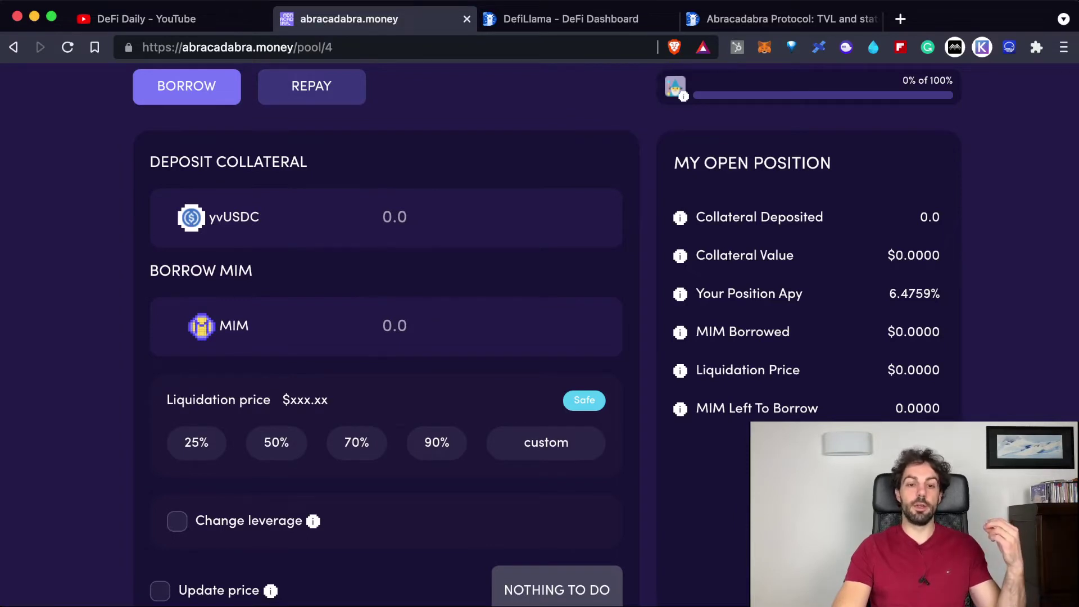
pyautogui.click(395, 217)
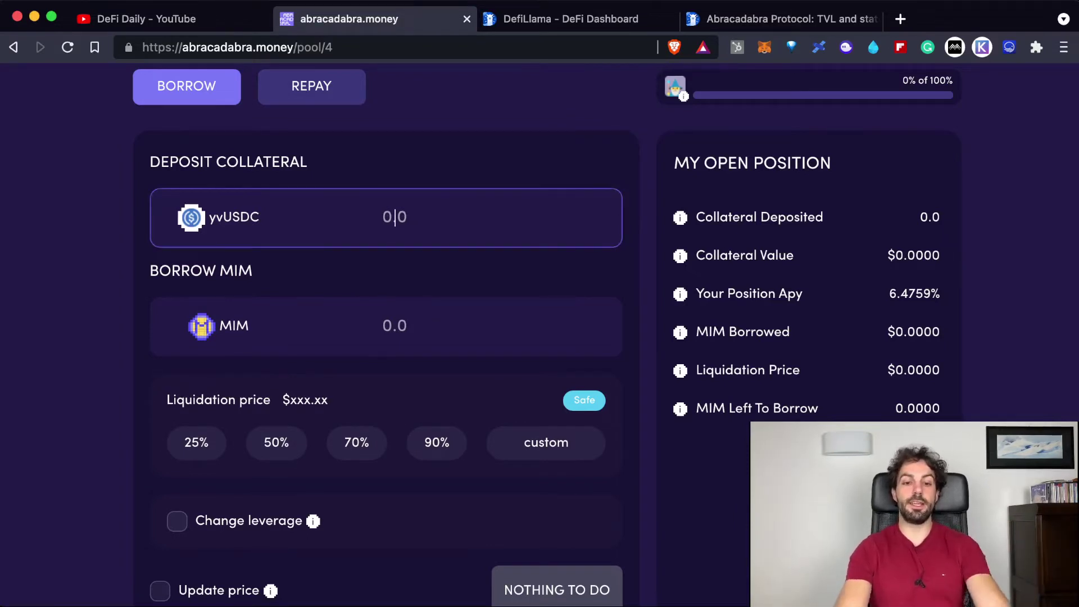
pyautogui.write('10')
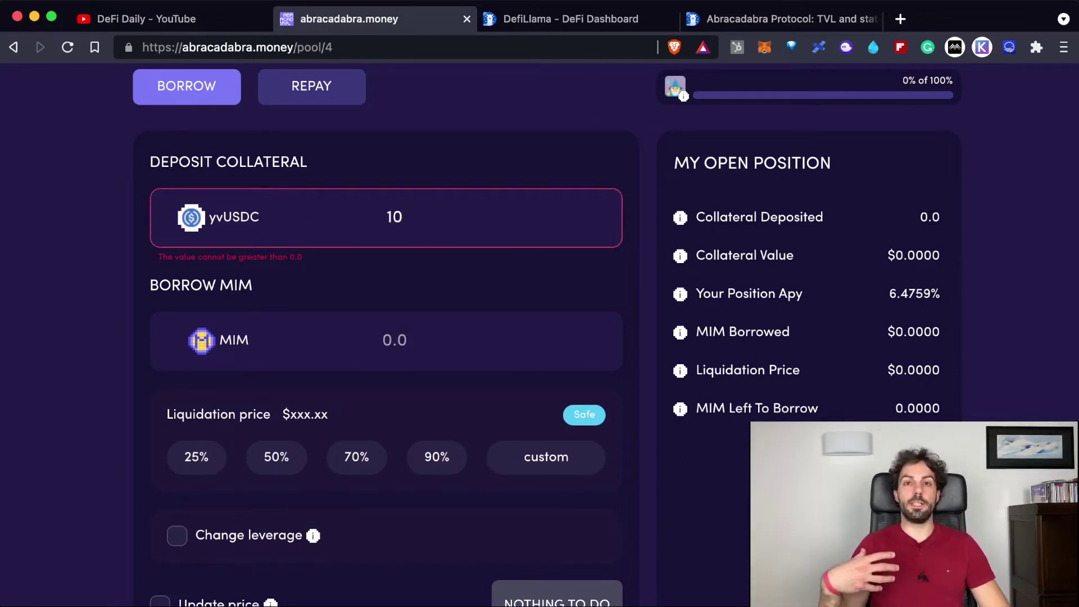
# Step: Examine the pool's maximum collateral ratio, liquidation fee, borrow fee and interest, along with the wallet balances
pyautogui.scroll(-1, 547, 334)
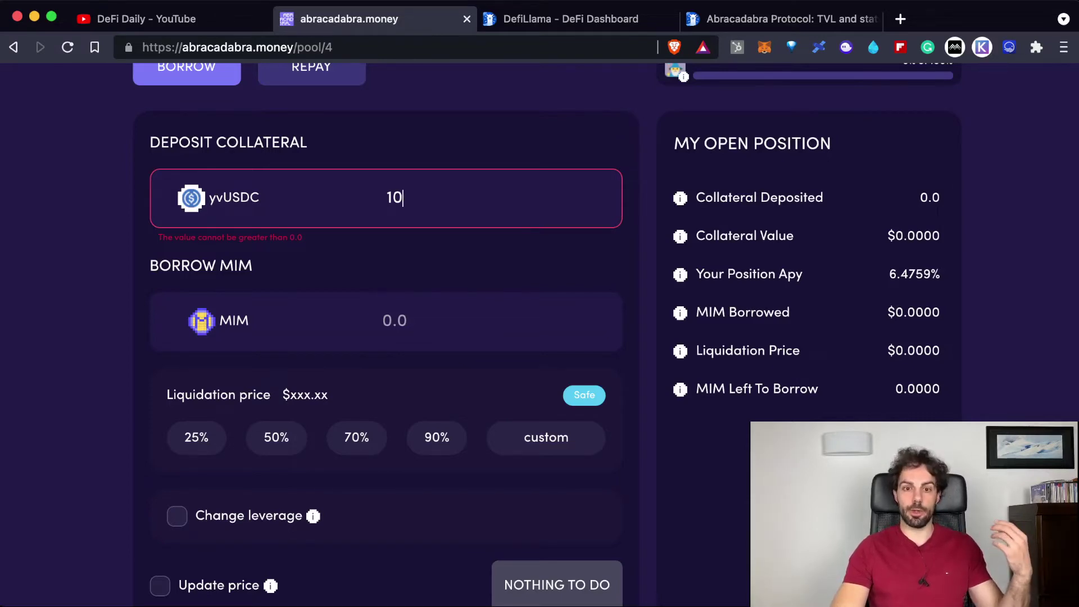
pyautogui.scroll(-5, 393, 338)
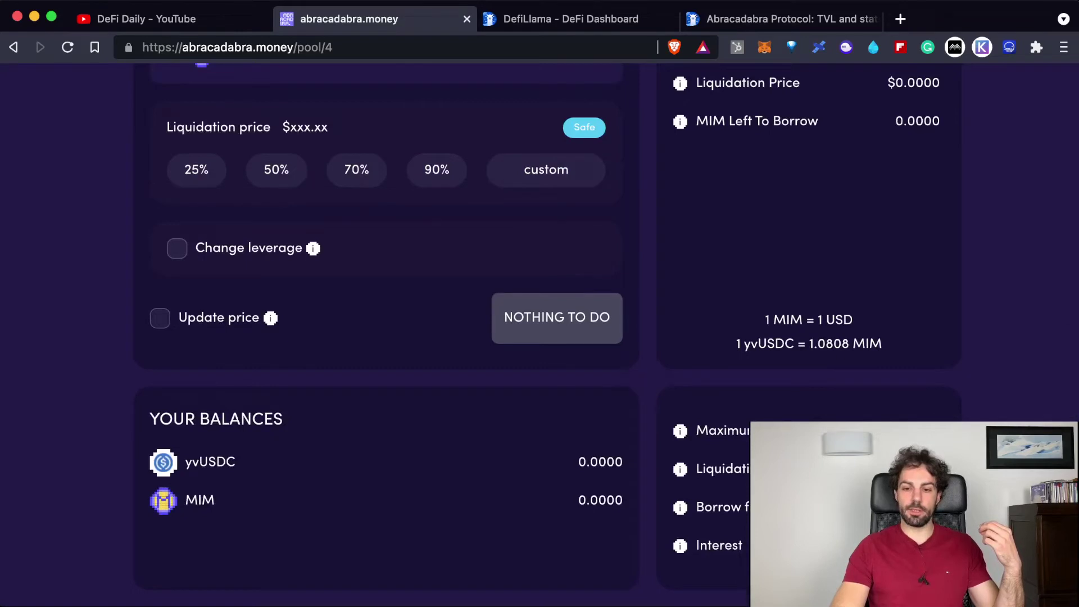
pyautogui.doubleClick(722, 430)
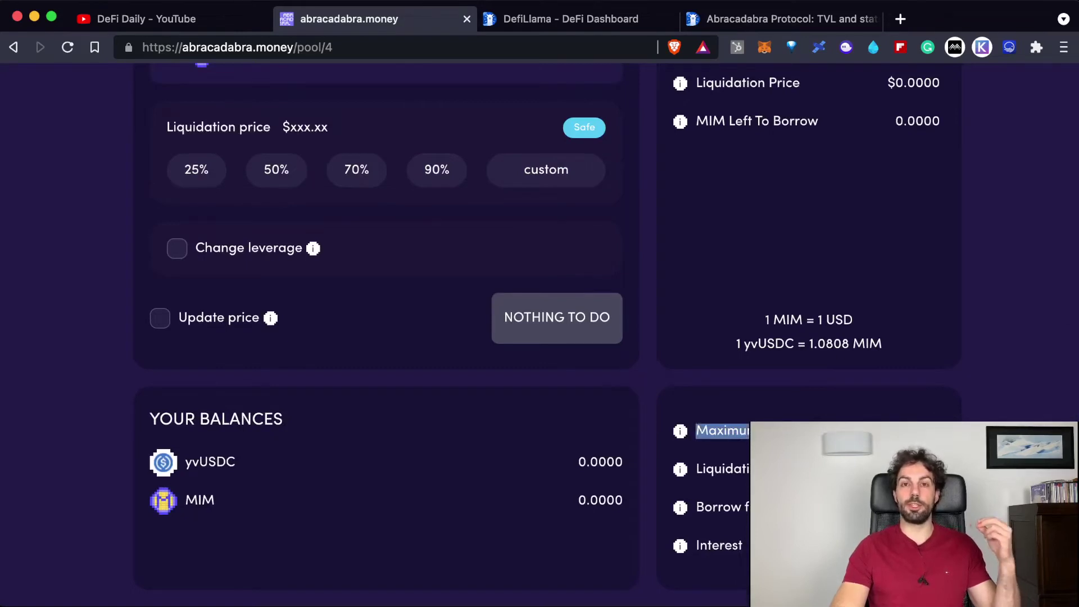
pyautogui.click(722, 430)
pyautogui.scroll(4, 539, 332)
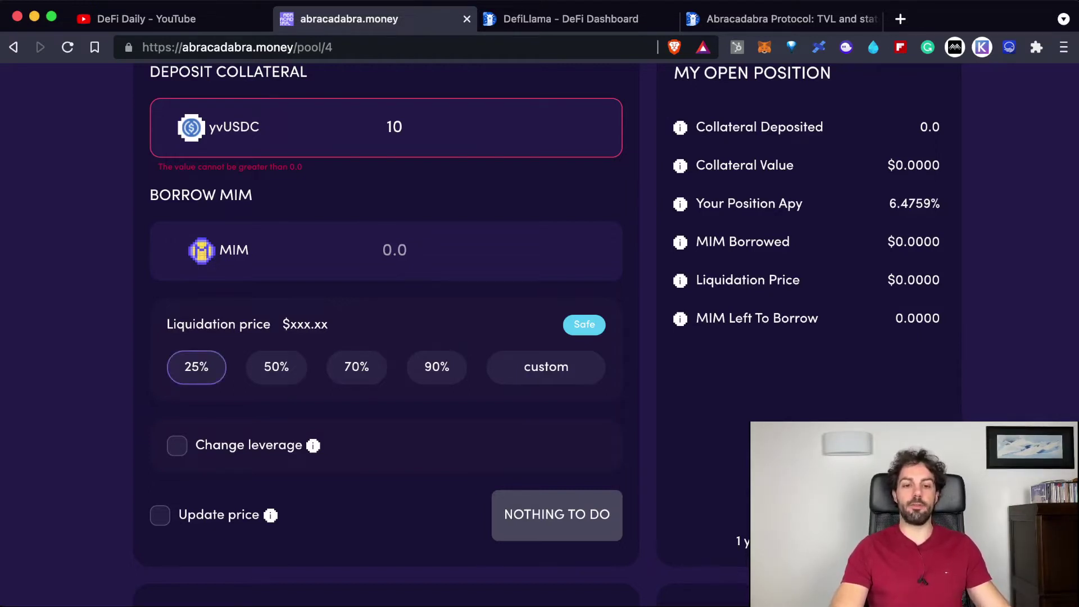
pyautogui.scroll(2, 356, 366)
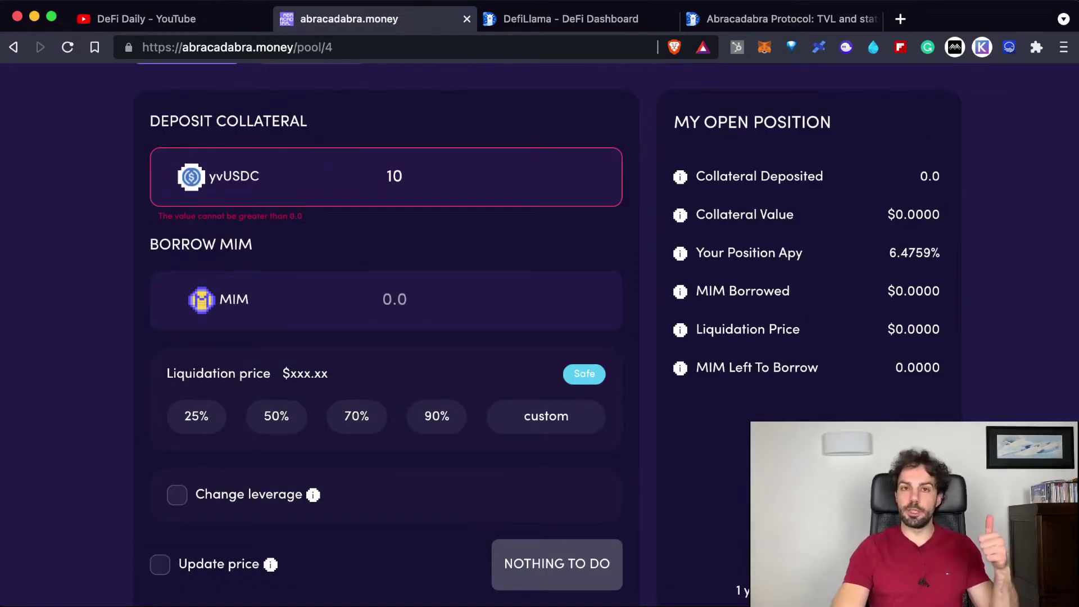
pyautogui.scroll(-5, 386, 337)
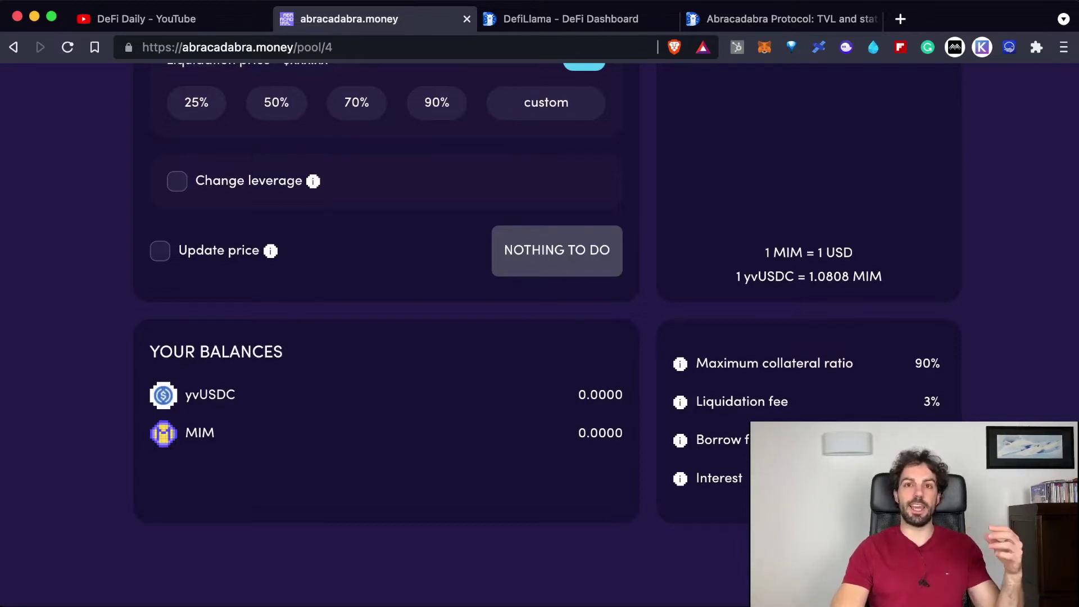
pyautogui.scroll(2, 386, 321)
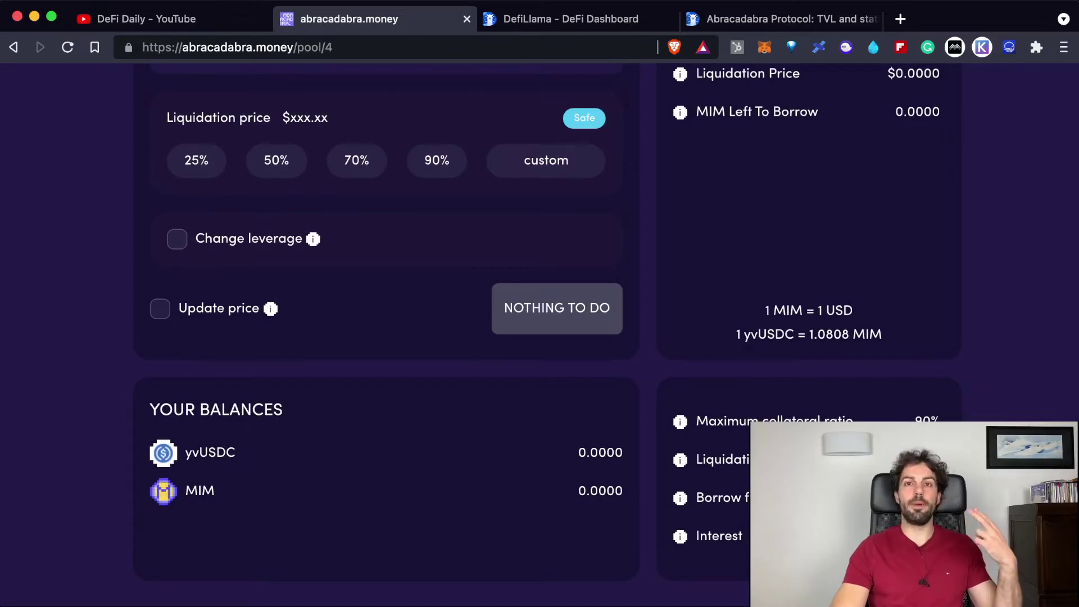
# Step: Set the MIM borrow amount to the 70% preset for the entered yvUSDC collateral
pyautogui.scroll(5, 386, 325)
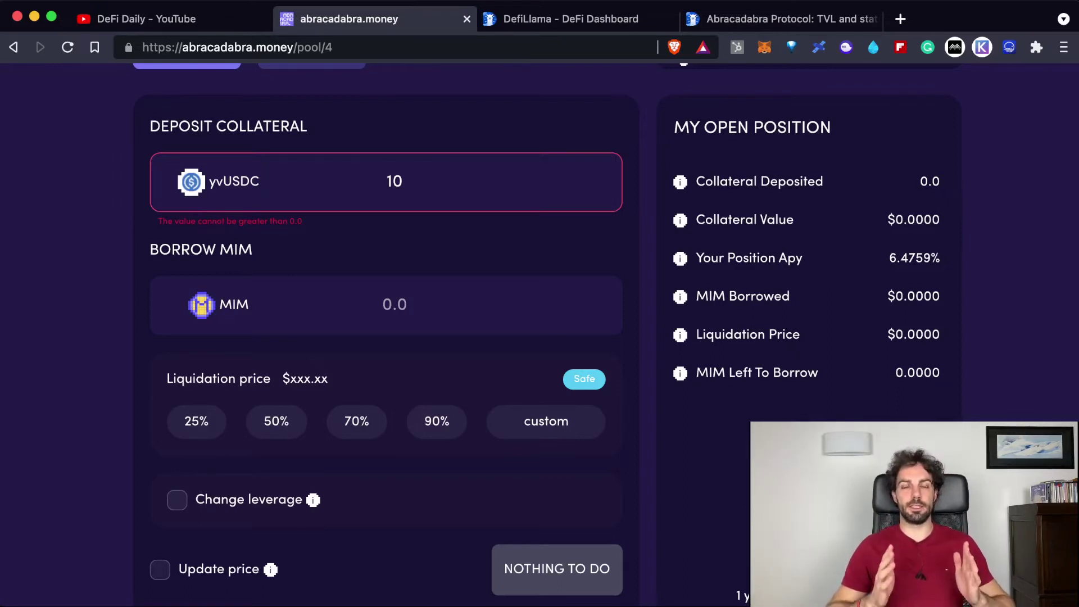
pyautogui.scroll(1, 546, 335)
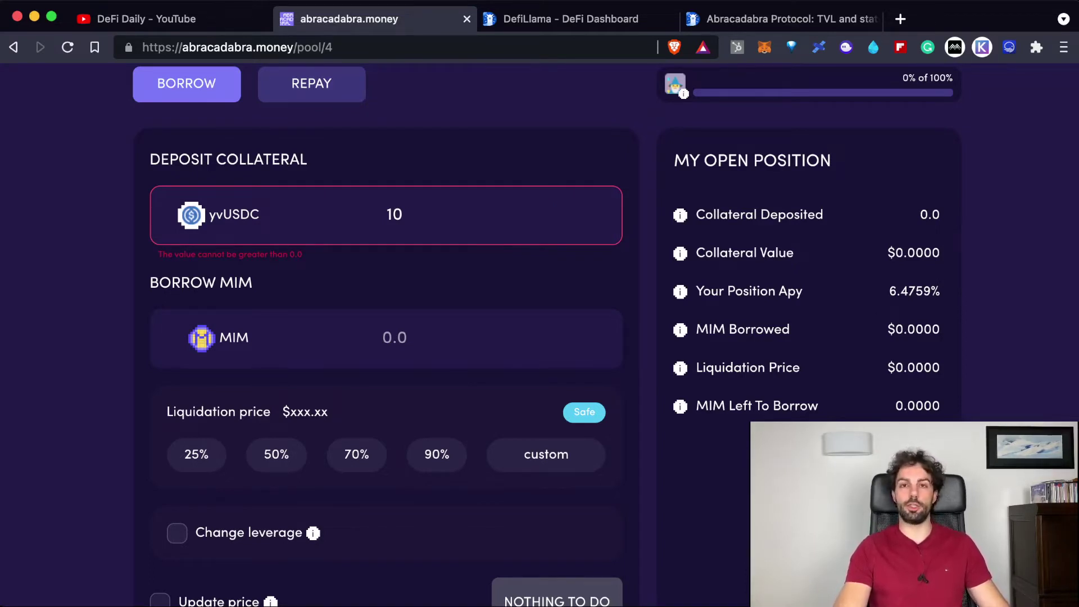
pyautogui.click(356, 454)
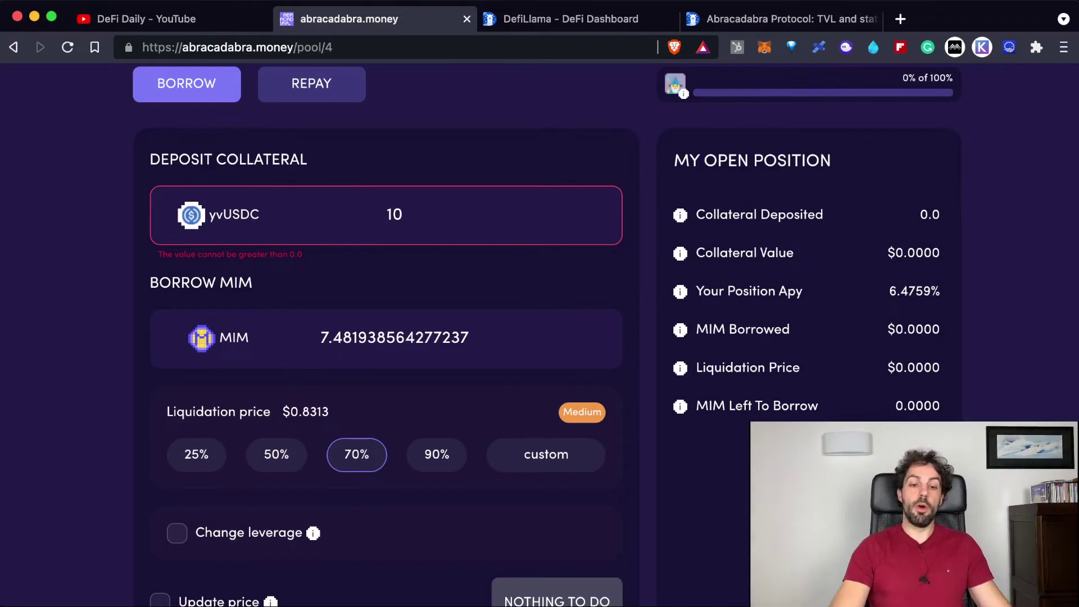
# Step: Examine the position APY in the open position summary and the liquidation price for the 70% borrow amount
pyautogui.scroll(-2, 385, 337)
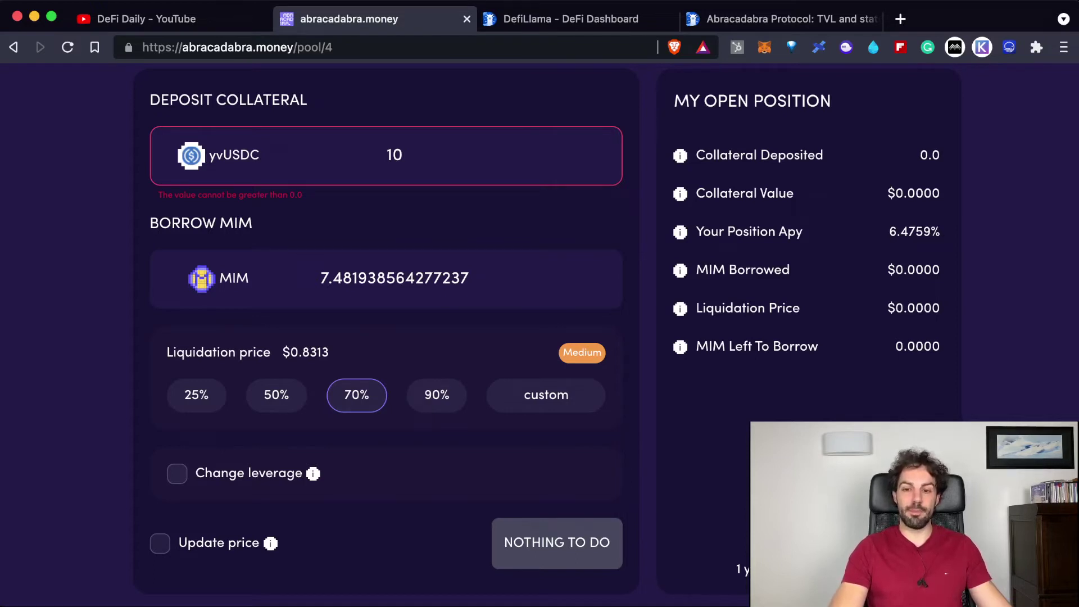
pyautogui.moveTo(941, 231); pyautogui.dragTo(888, 232)
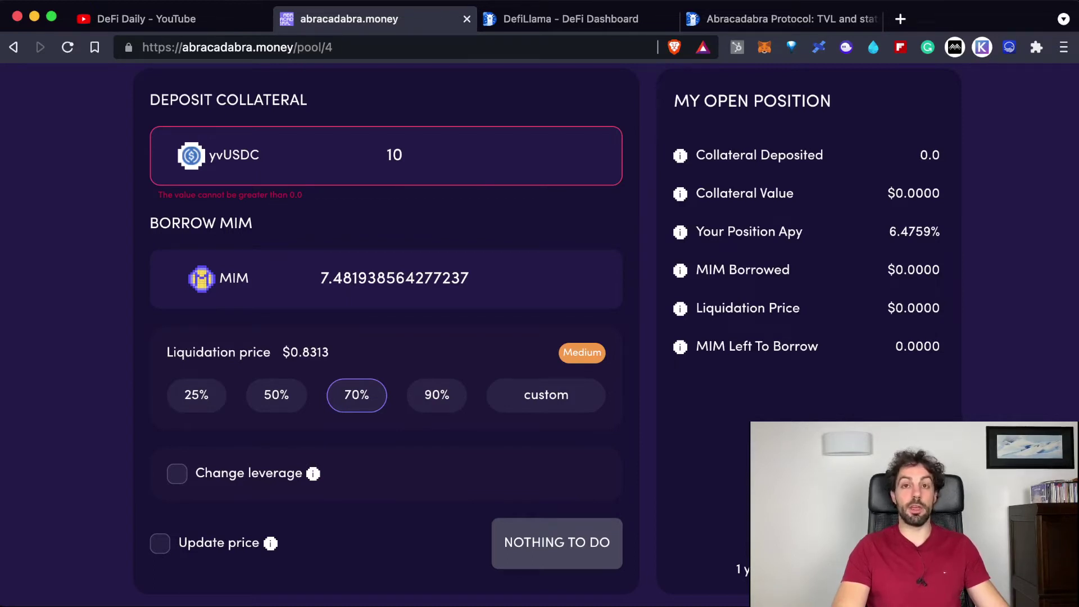
pyautogui.doubleClick(913, 308)
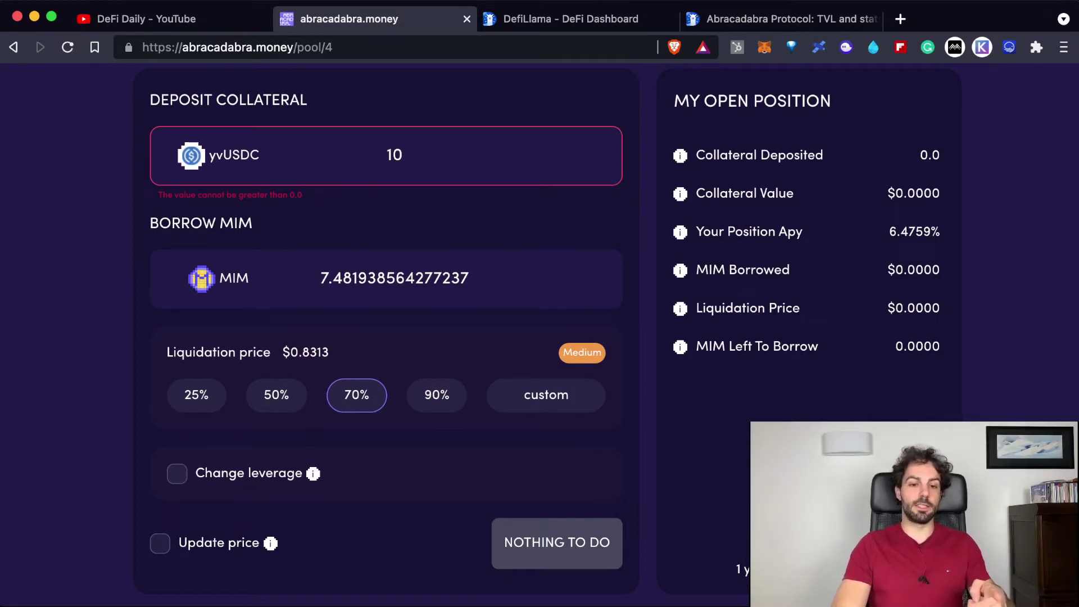
pyautogui.tripleClick(277, 351)
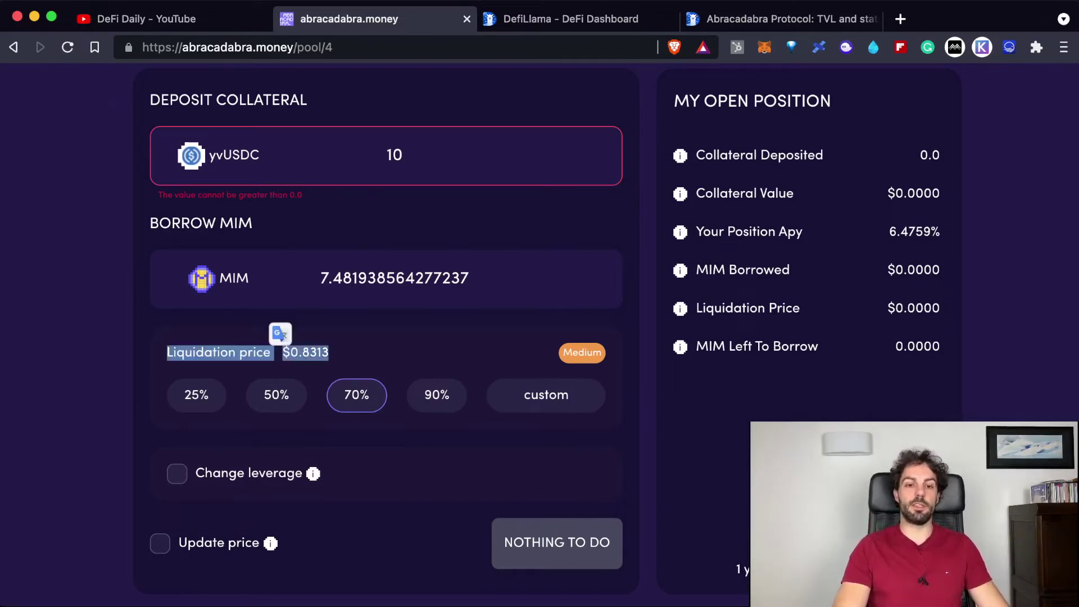
pyautogui.click(277, 337)
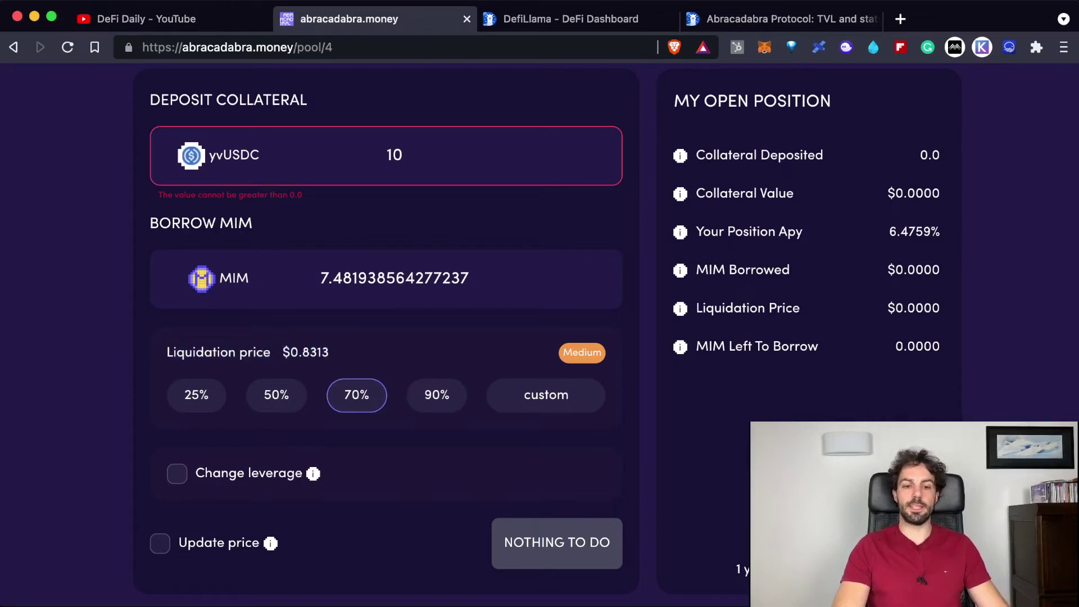
pyautogui.tripleClick(159, 337)
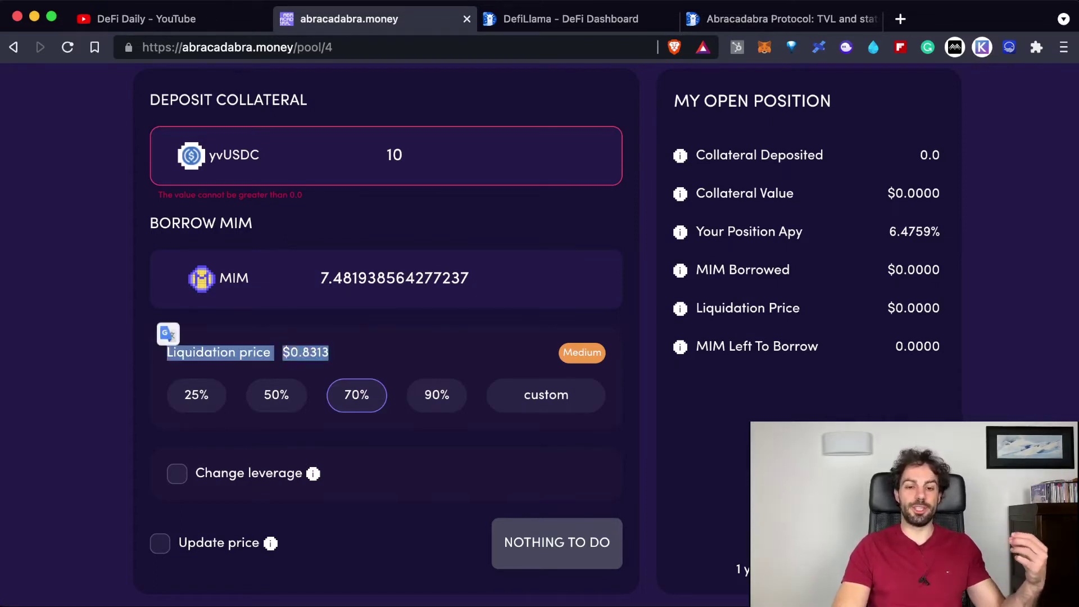
pyautogui.click(159, 337)
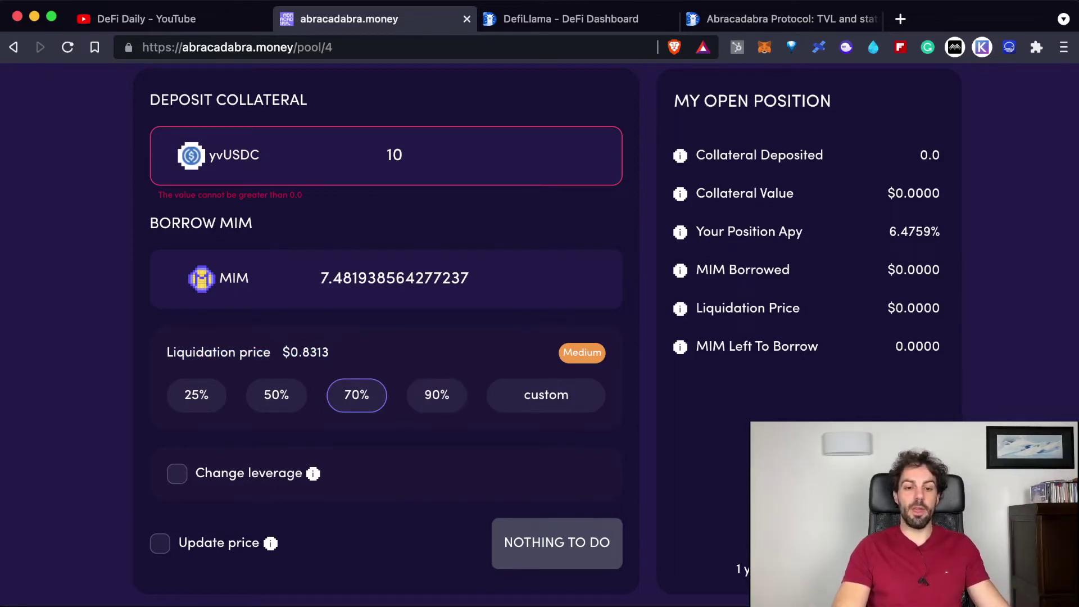
# Step: Enable the leverage change for the yvUSDC borrow position, review the leveraged position risk warning and dismiss it
pyautogui.scroll(-1, 607, 334)
pyautogui.scroll(-1, 386, 334)
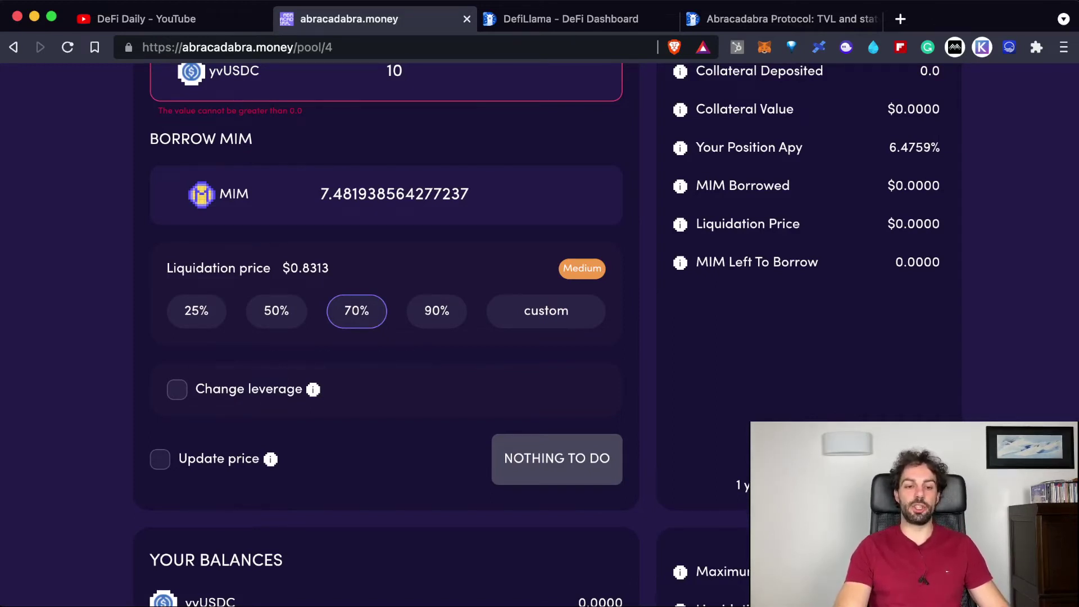
pyautogui.click(177, 389)
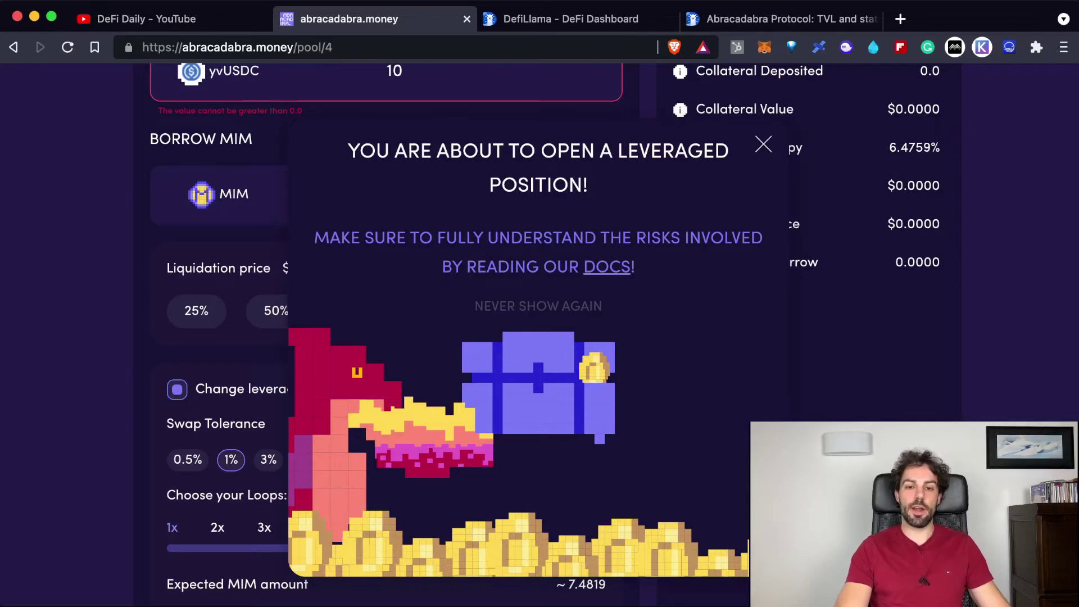
pyautogui.moveTo(360, 150); pyautogui.dragTo(588, 185)
pyautogui.click(588, 185)
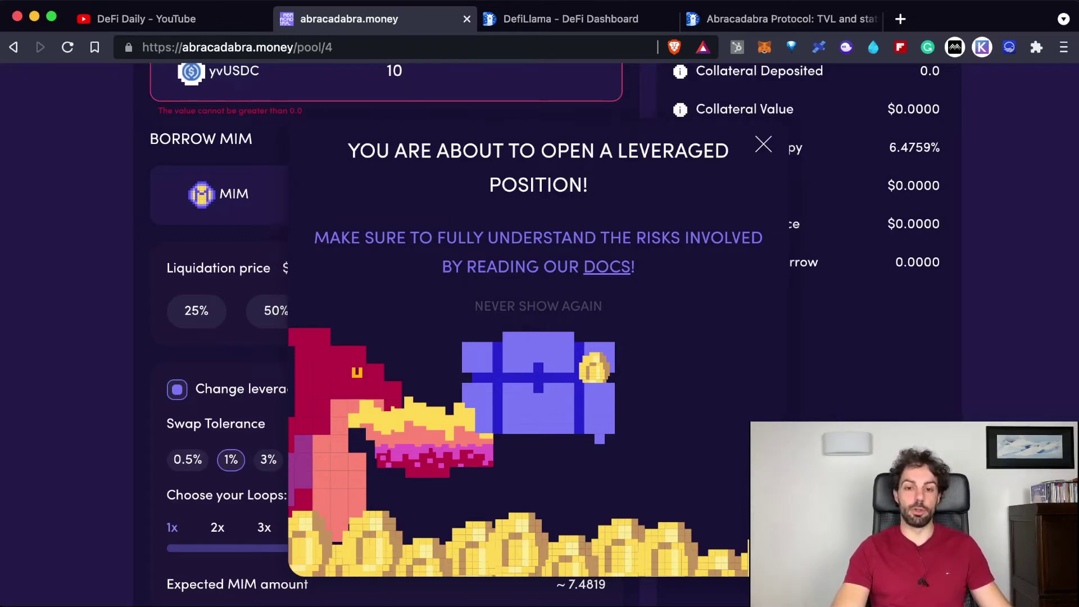
pyautogui.moveTo(634, 267); pyautogui.dragTo(580, 267)
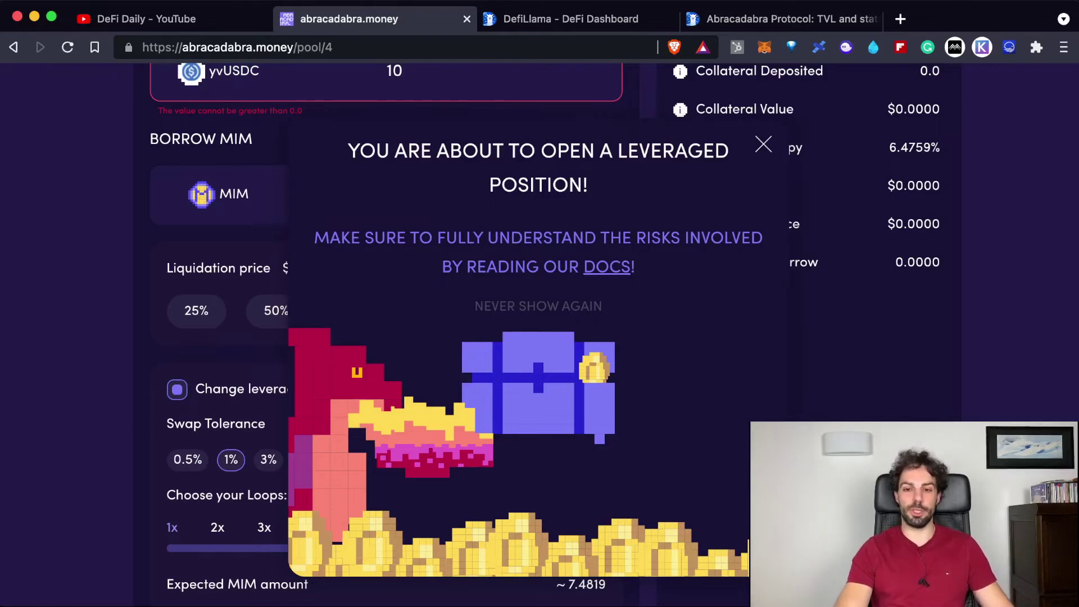
pyautogui.press('Escape')
# Step: Set the leverage loops to 10x for the yvUSDC position
pyautogui.scroll(-2, 386, 337)
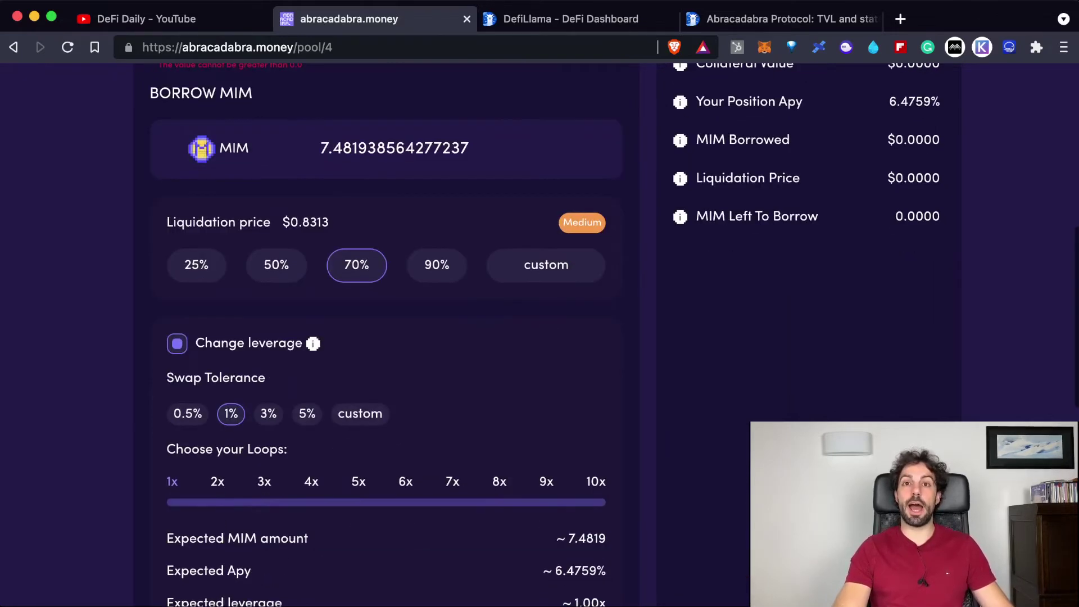
pyautogui.scroll(-2, 386, 337)
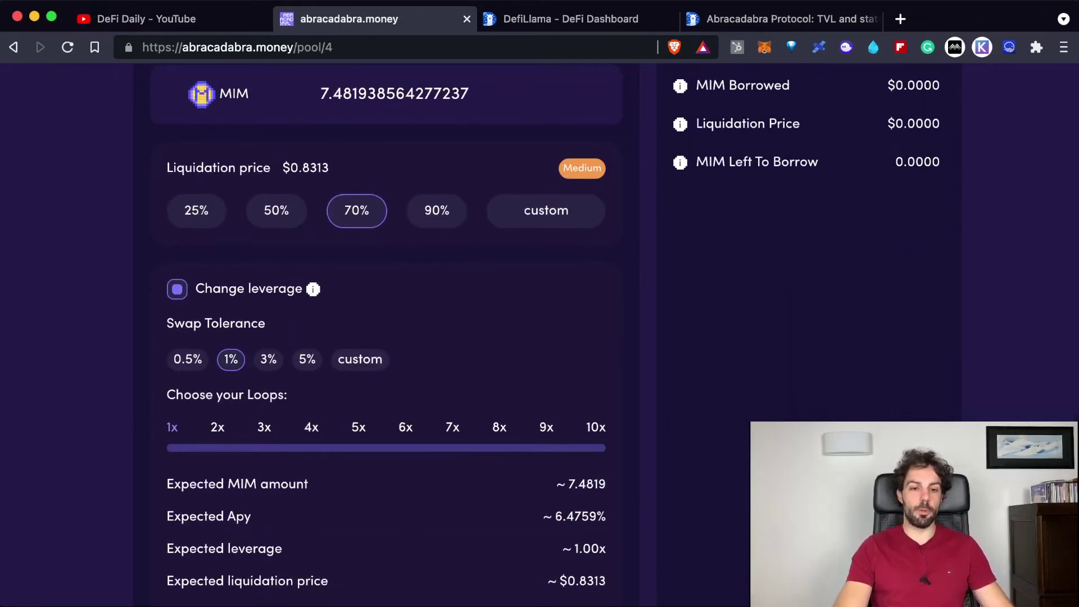
pyautogui.scroll(-2, 386, 337)
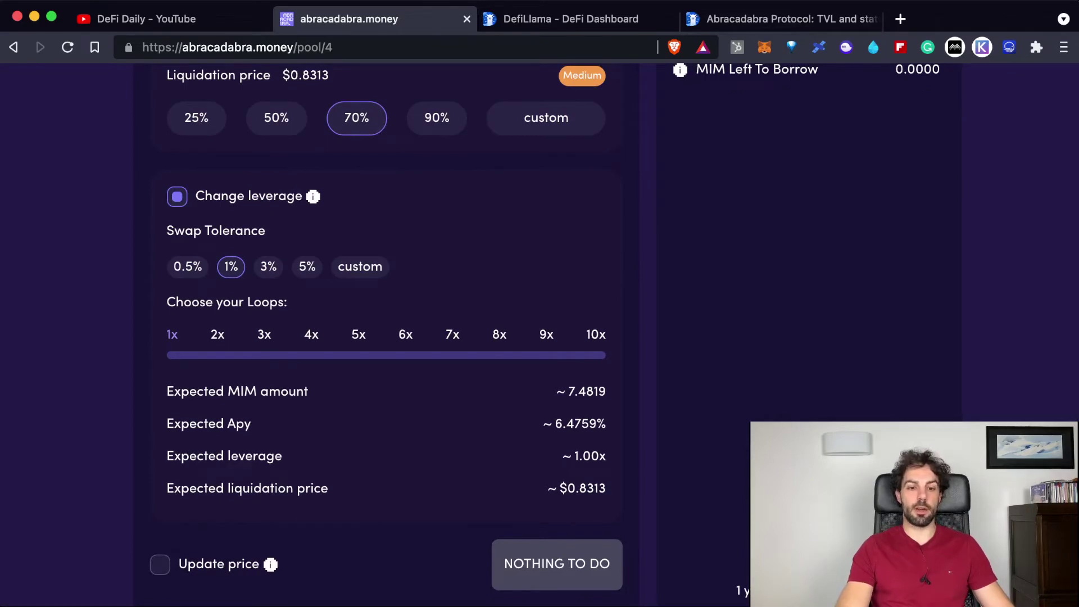
pyautogui.moveTo(167, 304); pyautogui.dragTo(288, 304)
pyautogui.click(313, 320)
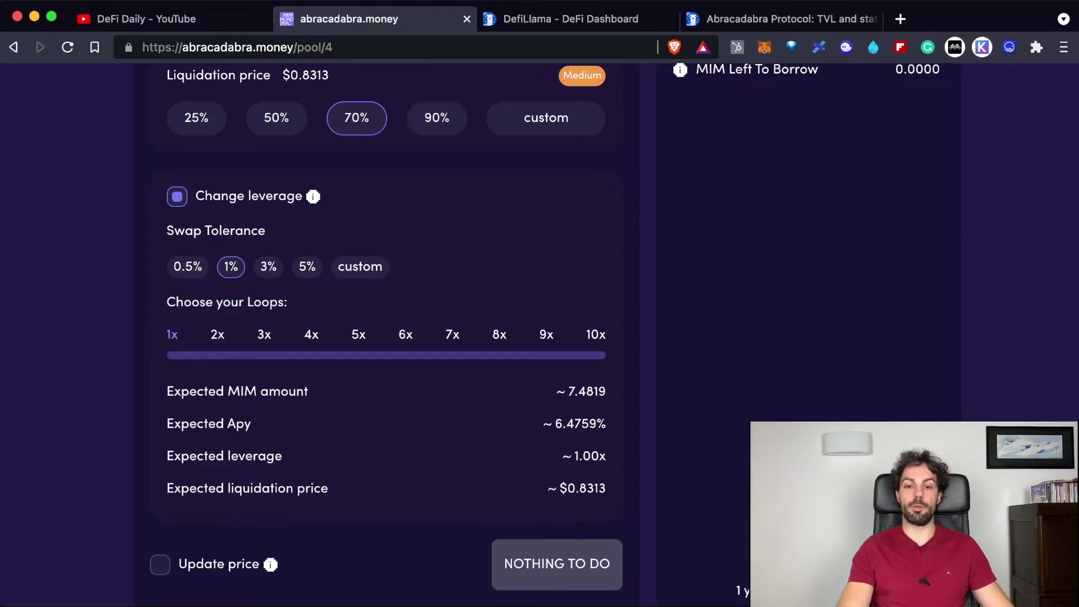
pyautogui.click(595, 335)
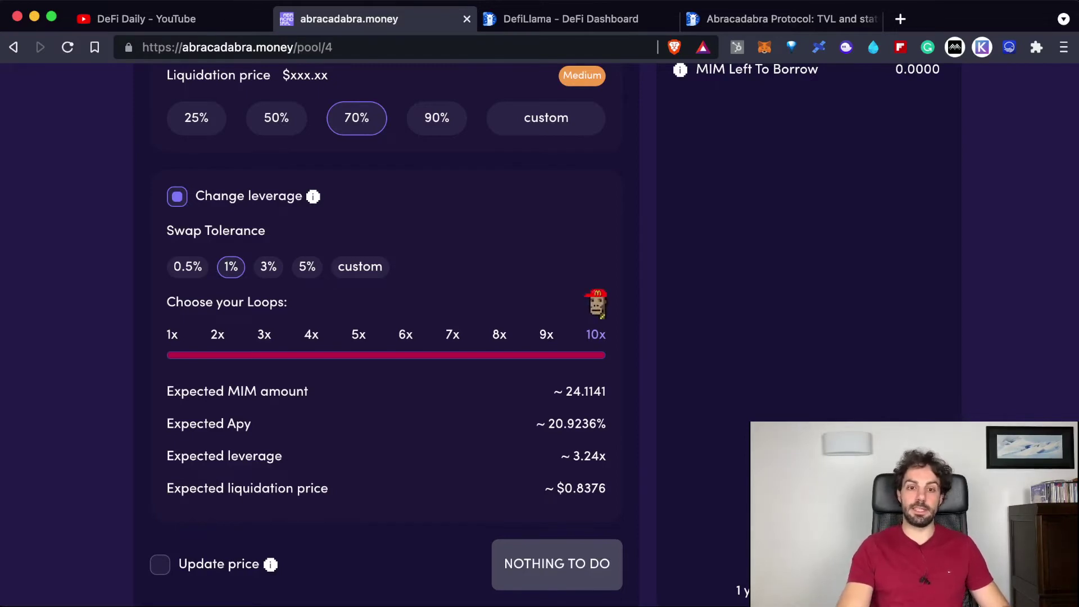
# Step: Compare the current position APY with the expected MIM amount, APY, leverage and liquidation price at 10x loops
pyautogui.scroll(5, 385, 337)
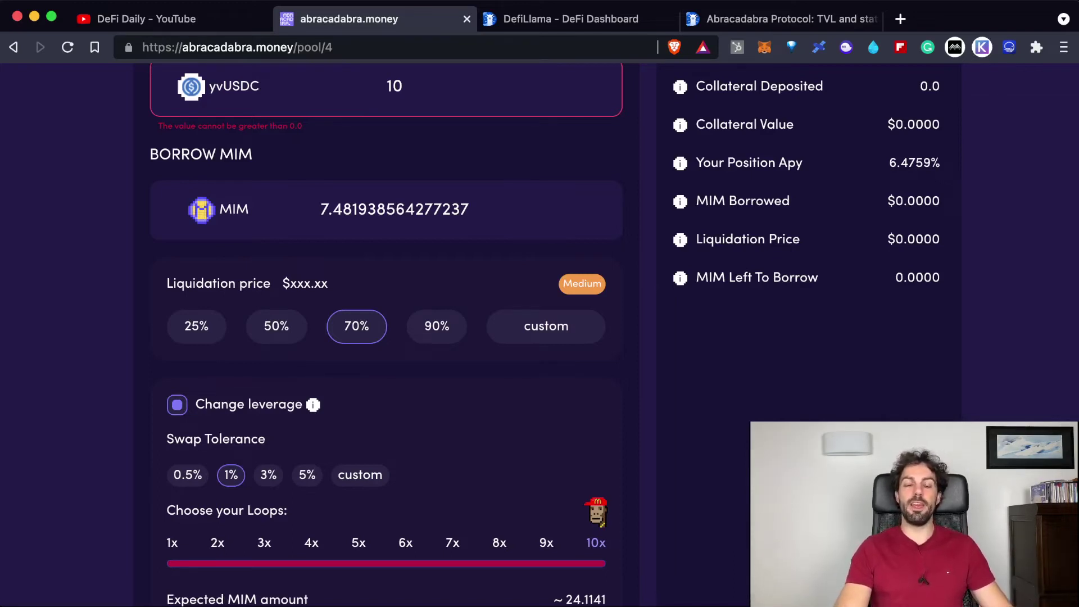
pyautogui.scroll(1, 386, 337)
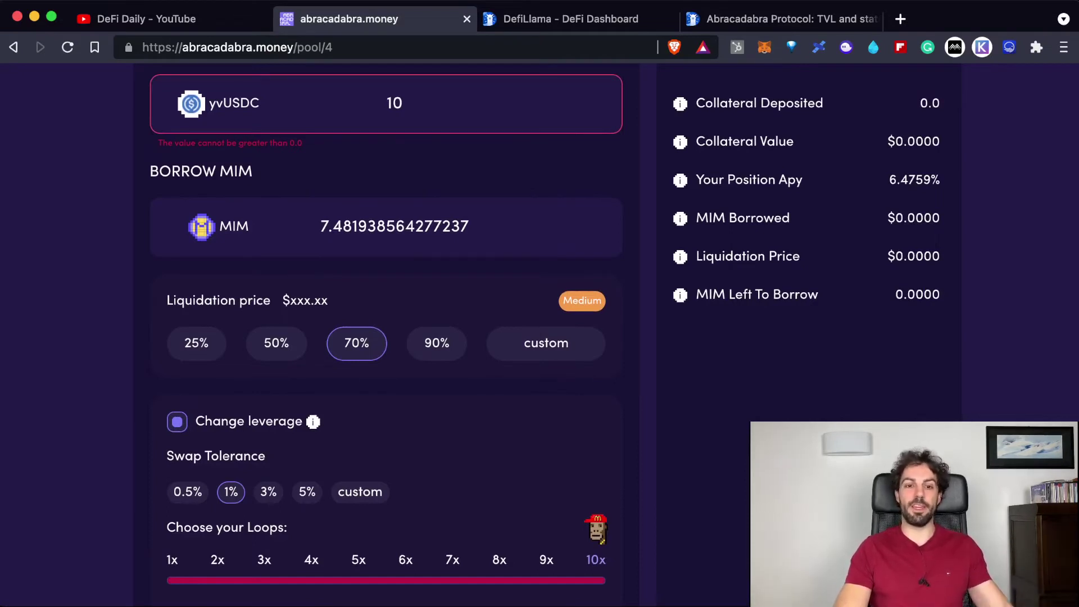
pyautogui.scroll(1, 386, 337)
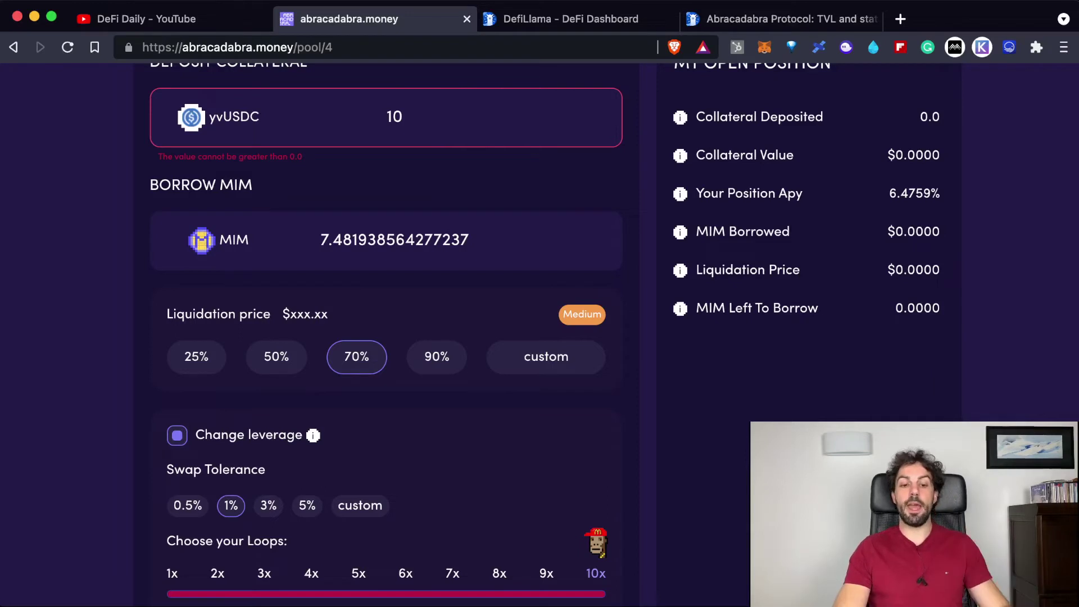
pyautogui.scroll(-3, 386, 337)
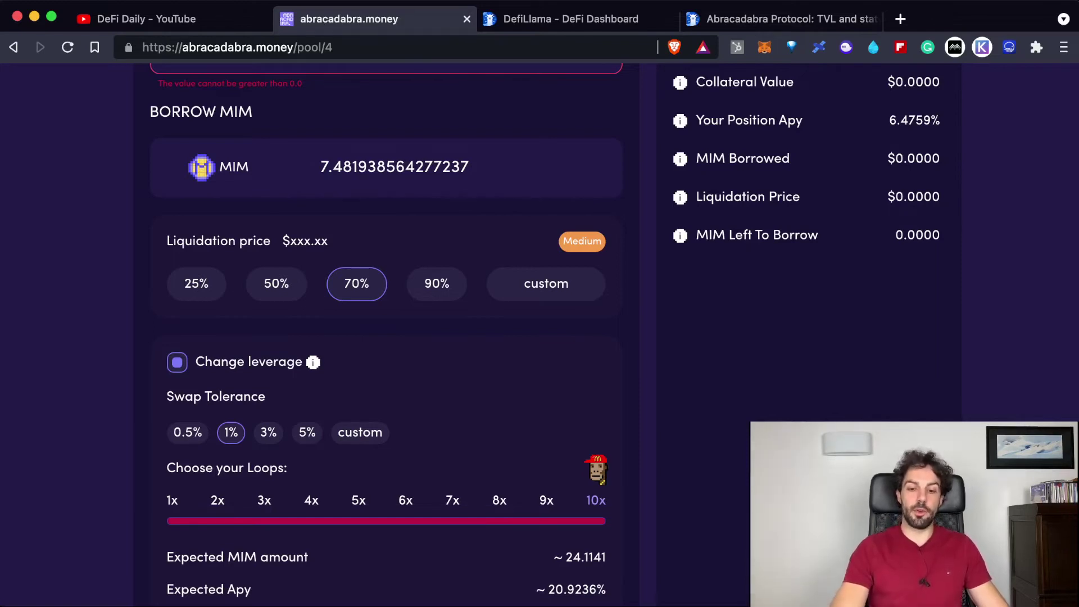
pyautogui.scroll(-5, 386, 337)
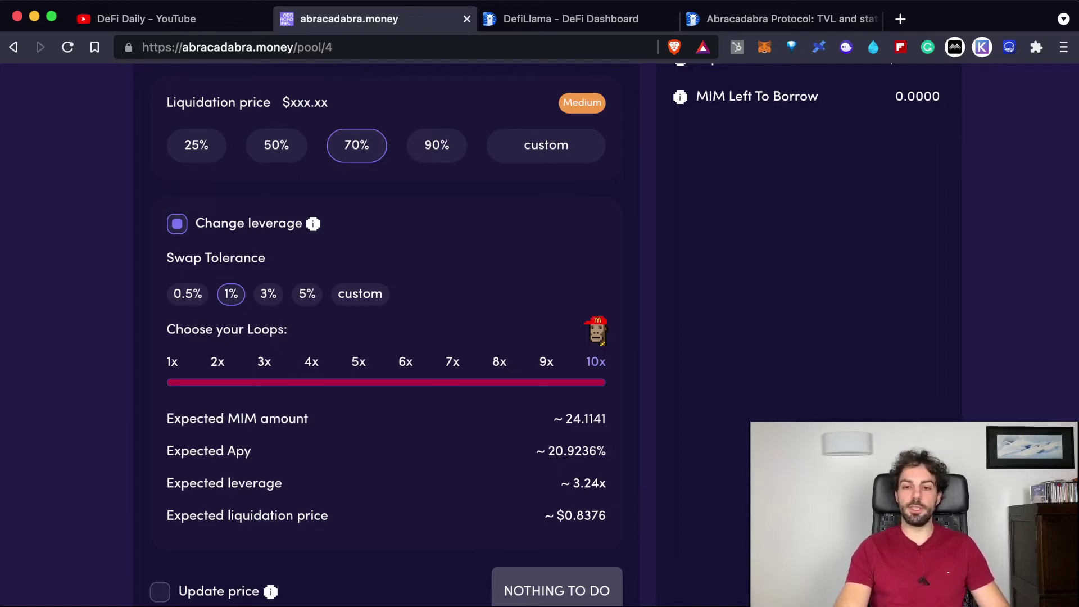
pyautogui.scroll(5, 386, 337)
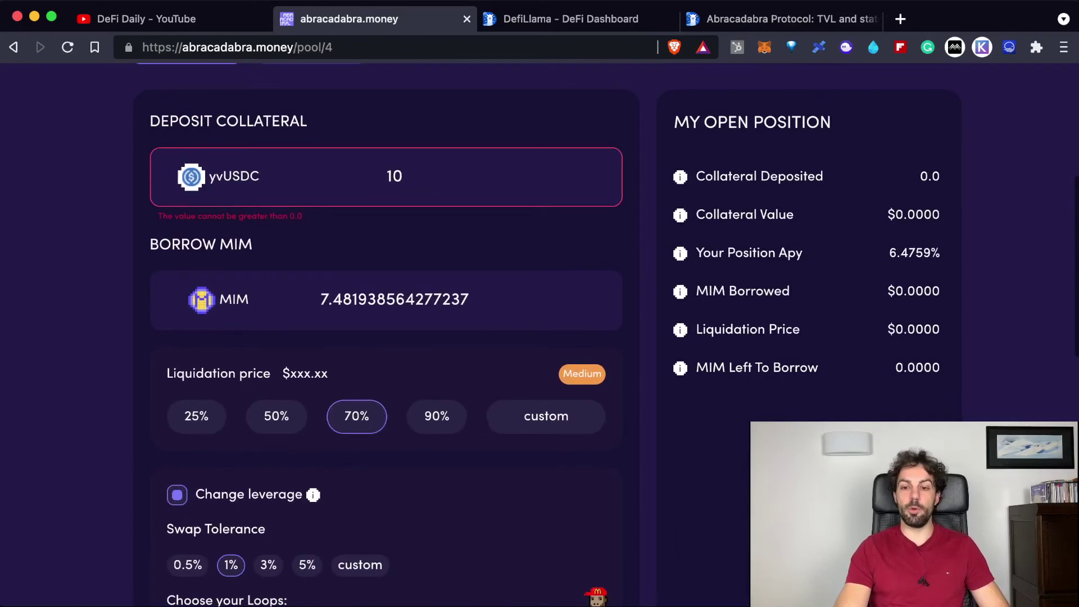
pyautogui.moveTo(941, 253); pyautogui.dragTo(888, 252)
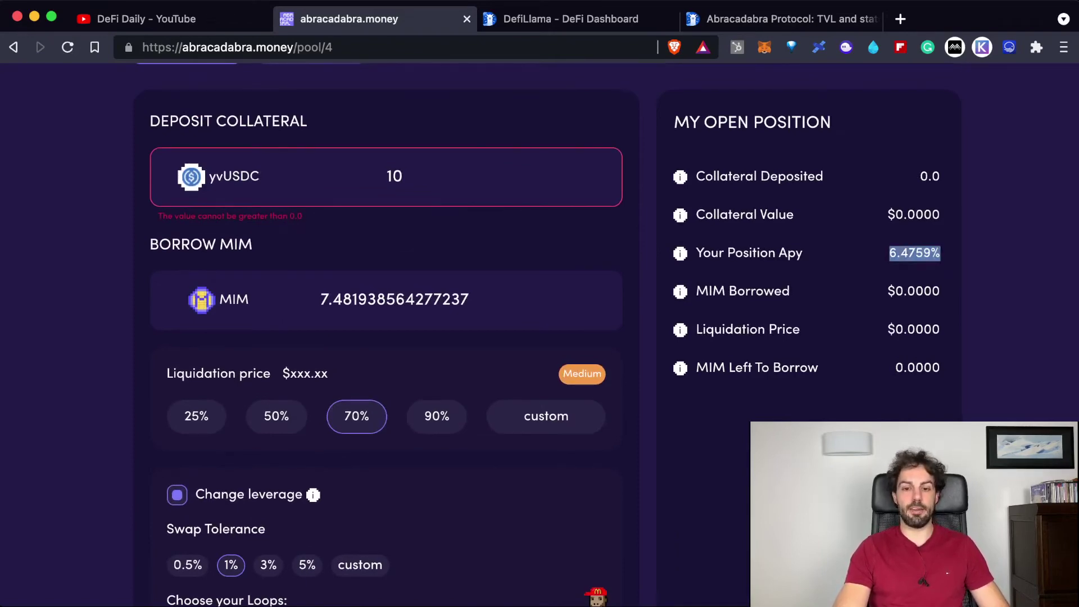
pyautogui.click(889, 253)
pyautogui.scroll(-6, 545, 337)
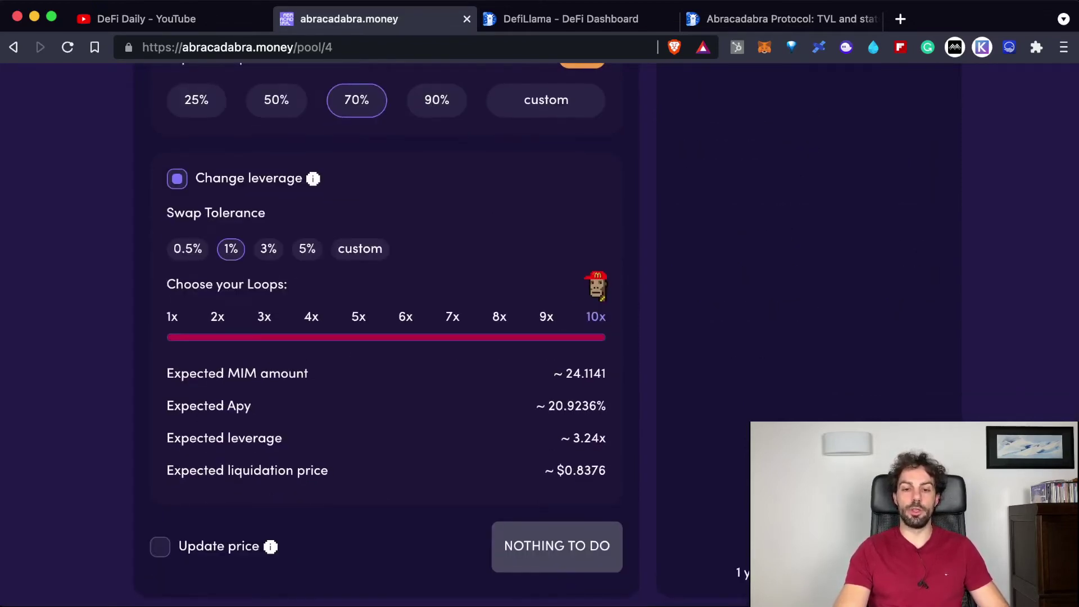
pyautogui.moveTo(606, 406); pyautogui.dragTo(546, 406)
pyautogui.click(545, 406)
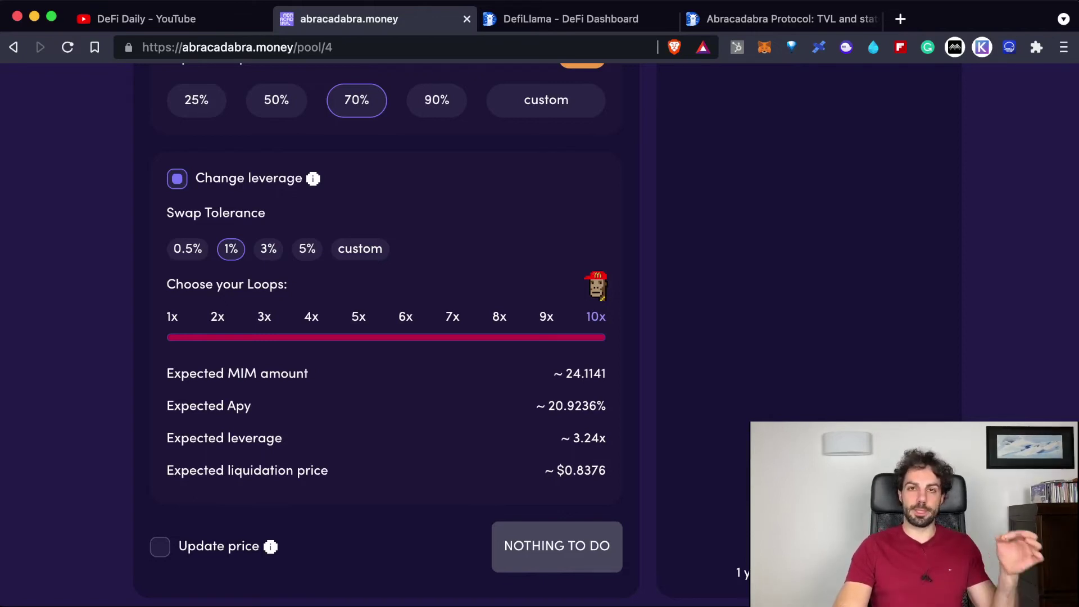
# Step: Check the pool's interest entry against the expected APY of the leveraged position
pyautogui.scroll(-2, 386, 337)
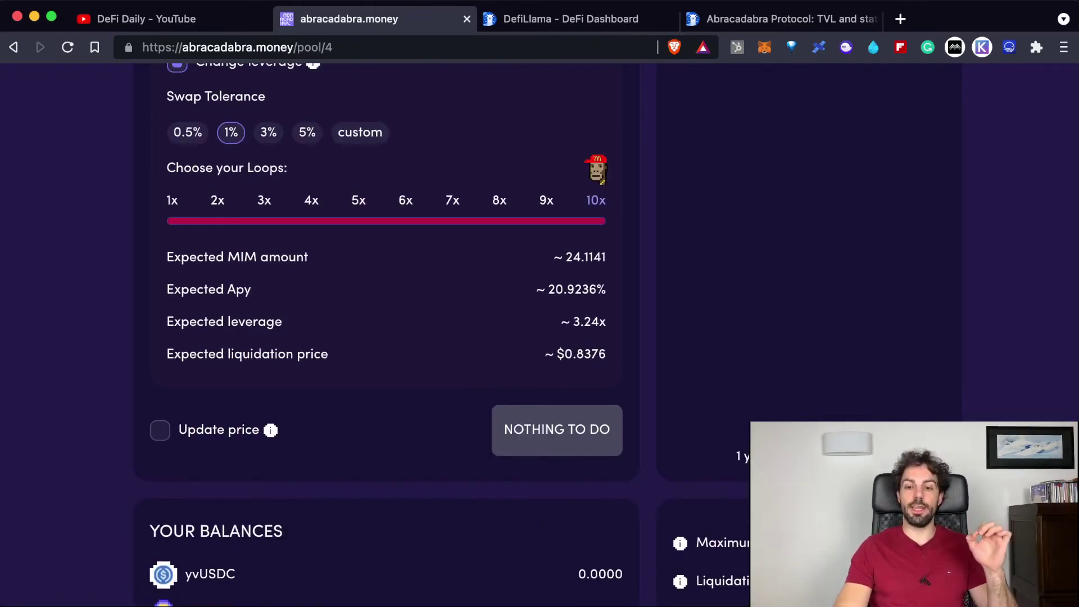
pyautogui.scroll(-3, 386, 337)
pyautogui.doubleClick(719, 494)
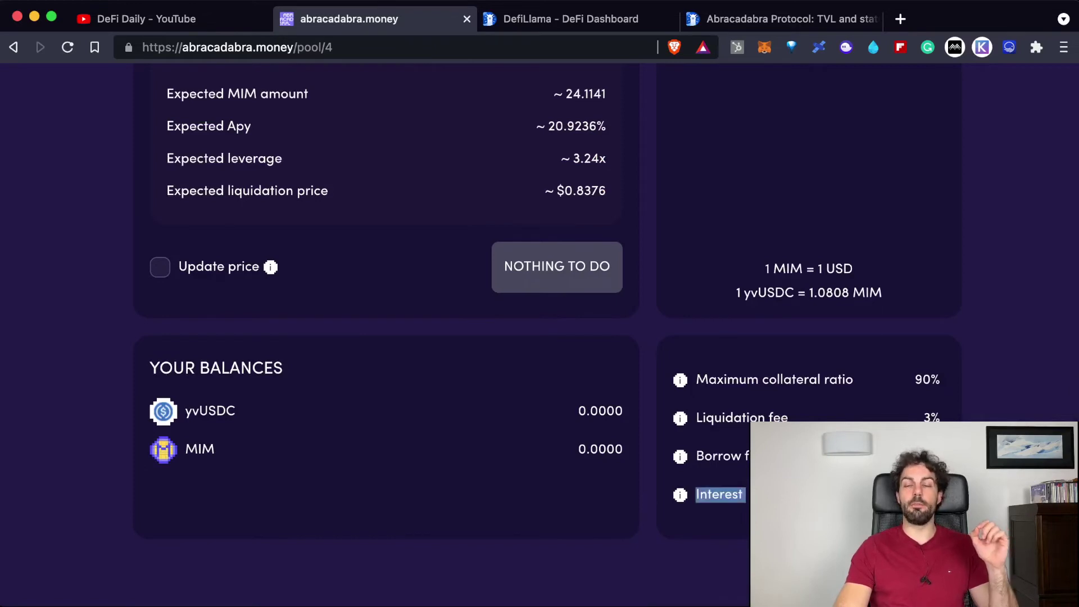
pyautogui.click(703, 475)
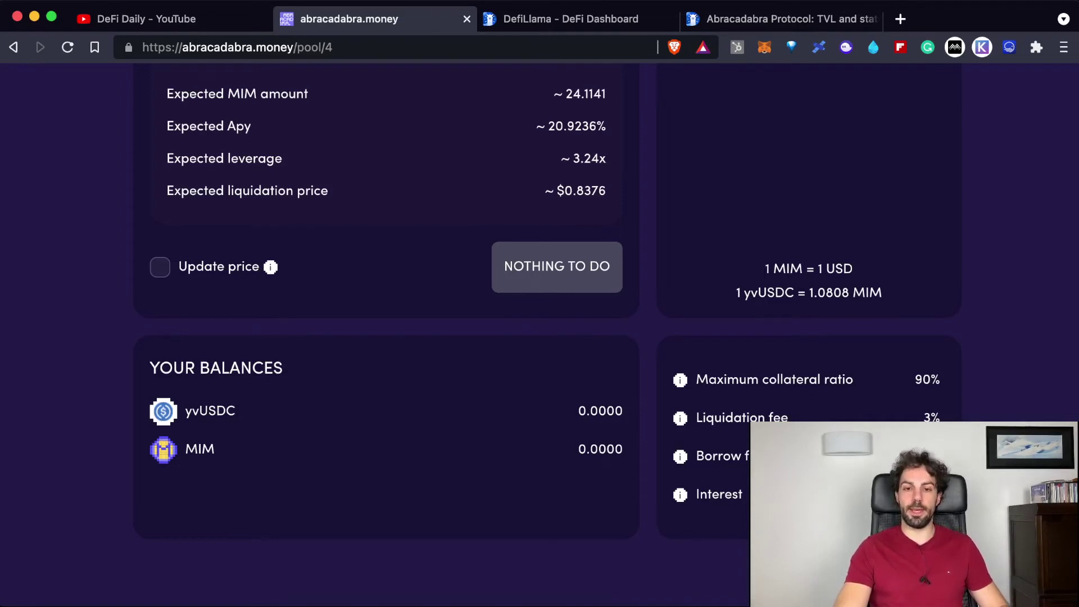
pyautogui.scroll(3, 548, 329)
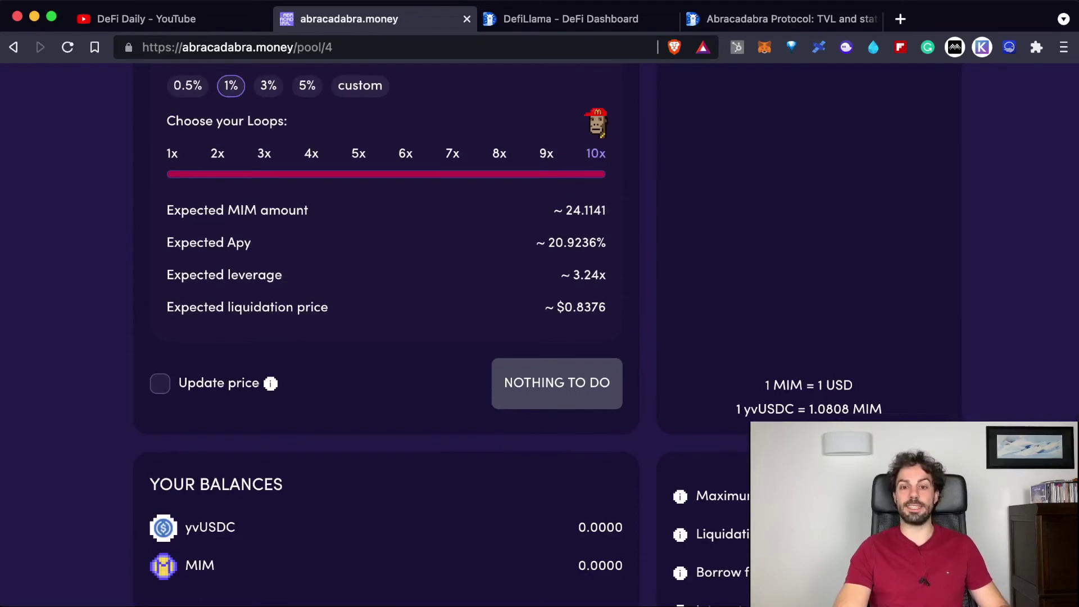
pyautogui.moveTo(606, 243); pyautogui.dragTo(536, 243)
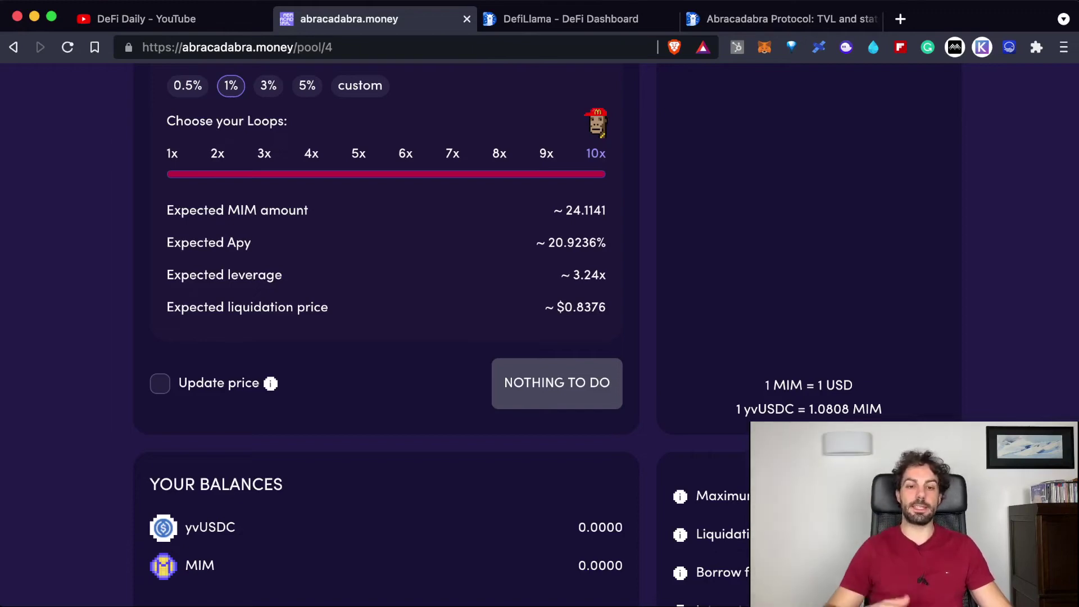
# Step: Leave the yvUSDC pool and open the site's Farm page
pyautogui.scroll(8, 385, 337)
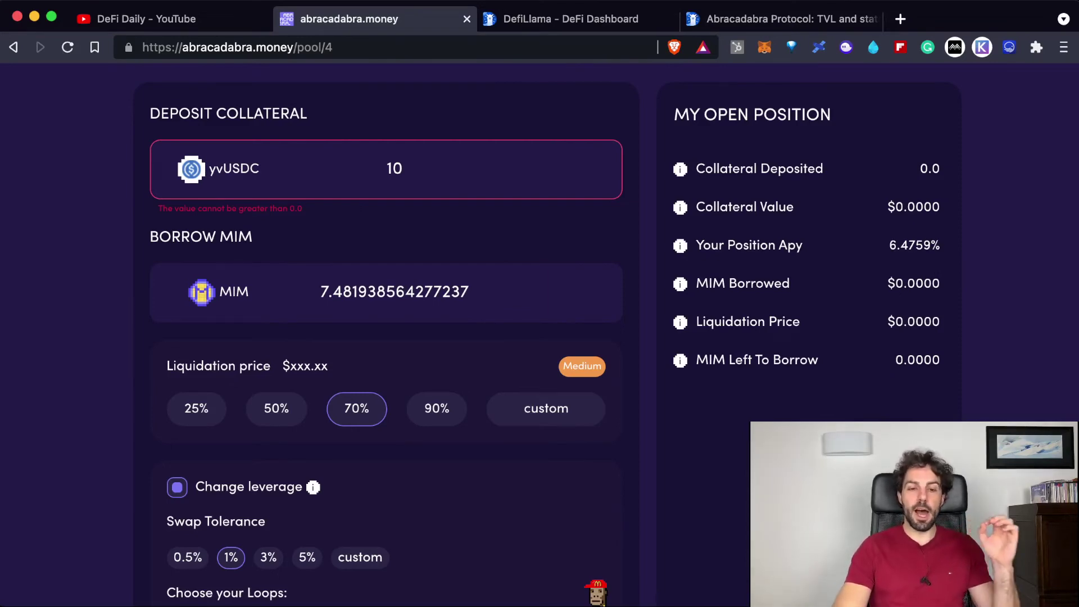
pyautogui.scroll(5, 540, 337)
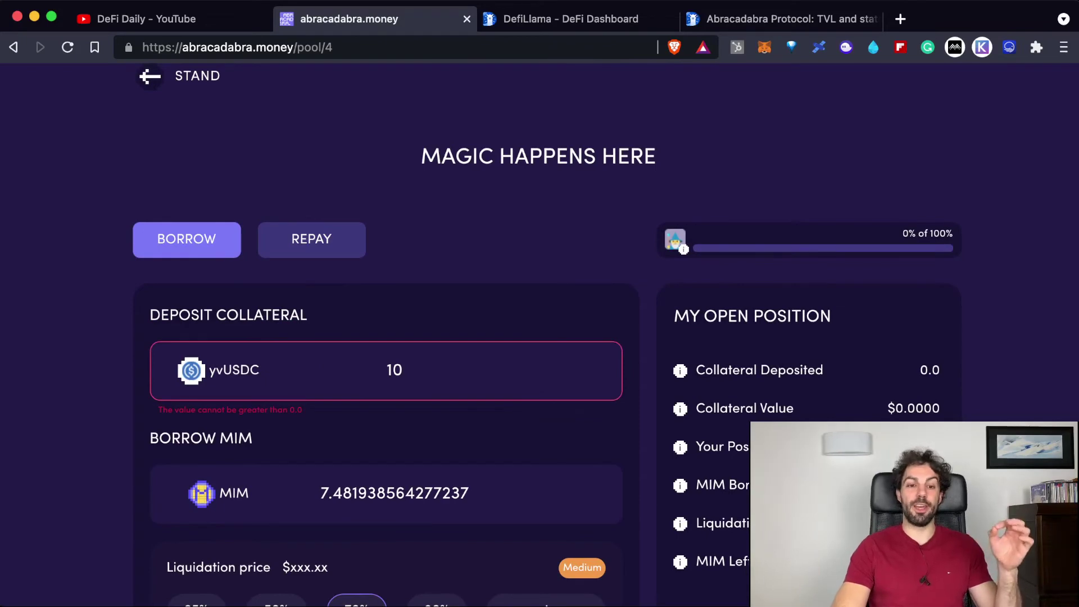
pyautogui.scroll(1, 540, 337)
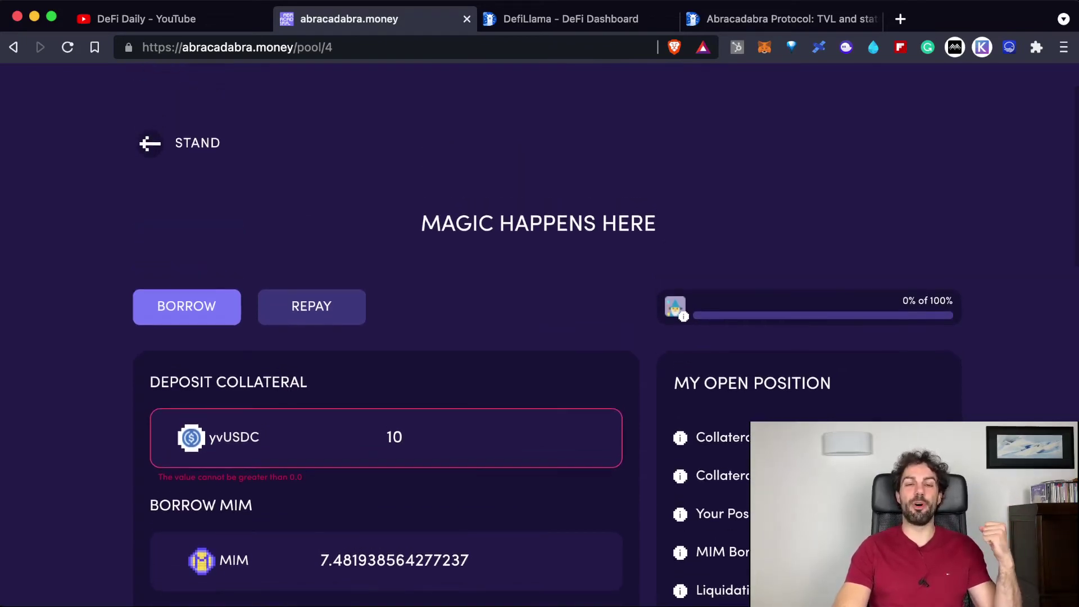
pyautogui.scroll(2, 539, 337)
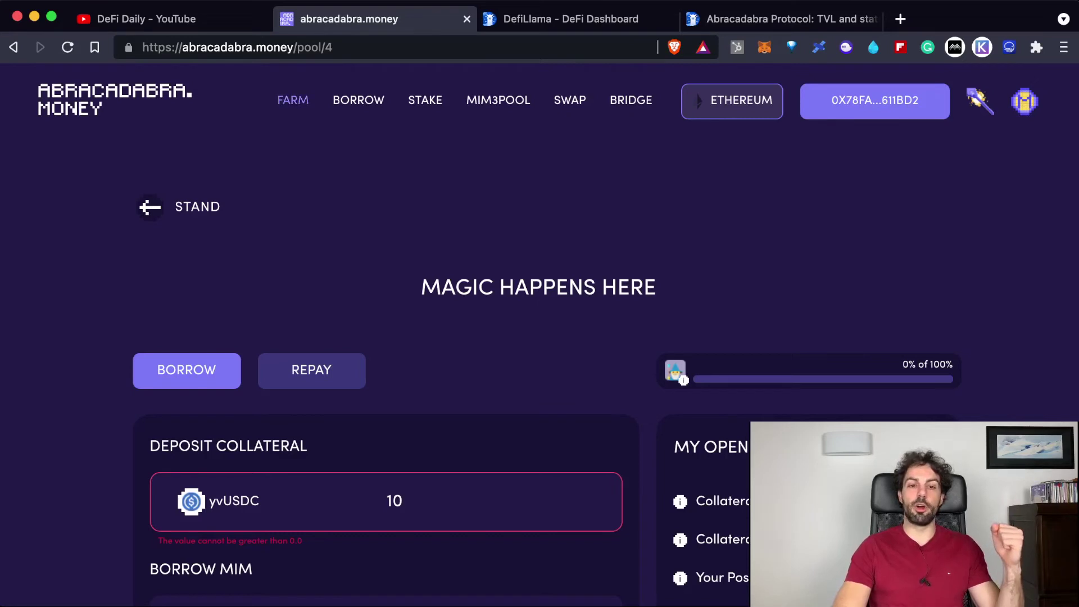
pyautogui.click(293, 100)
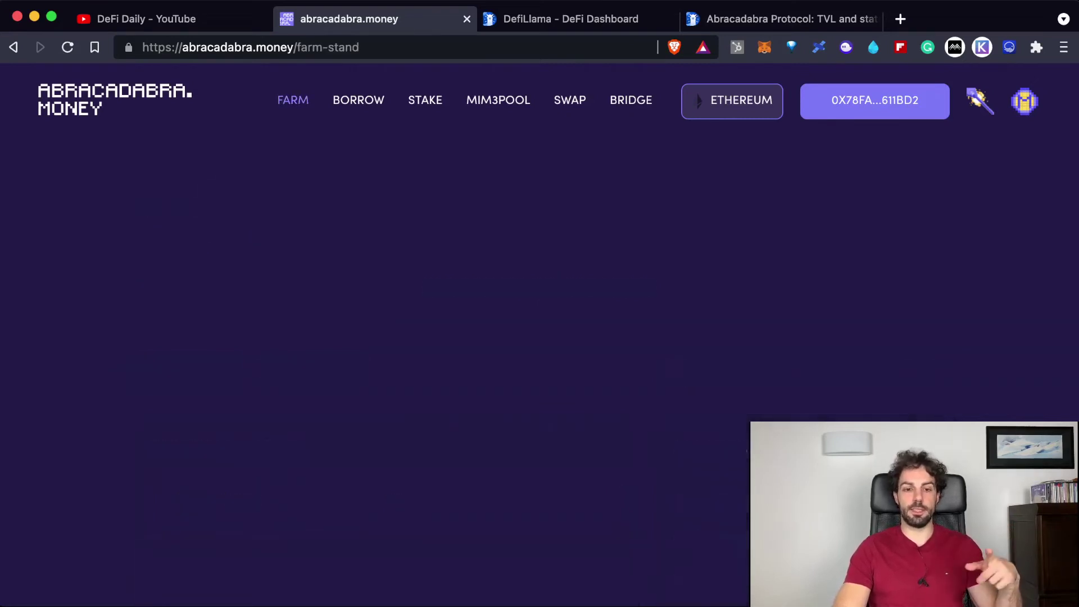
# Step: Review the deposited farm positions, view the ETH-SPELL pair's Add Liquidity page on Sushi, and return to the Farm page
pyautogui.scroll(-3, 538, 337)
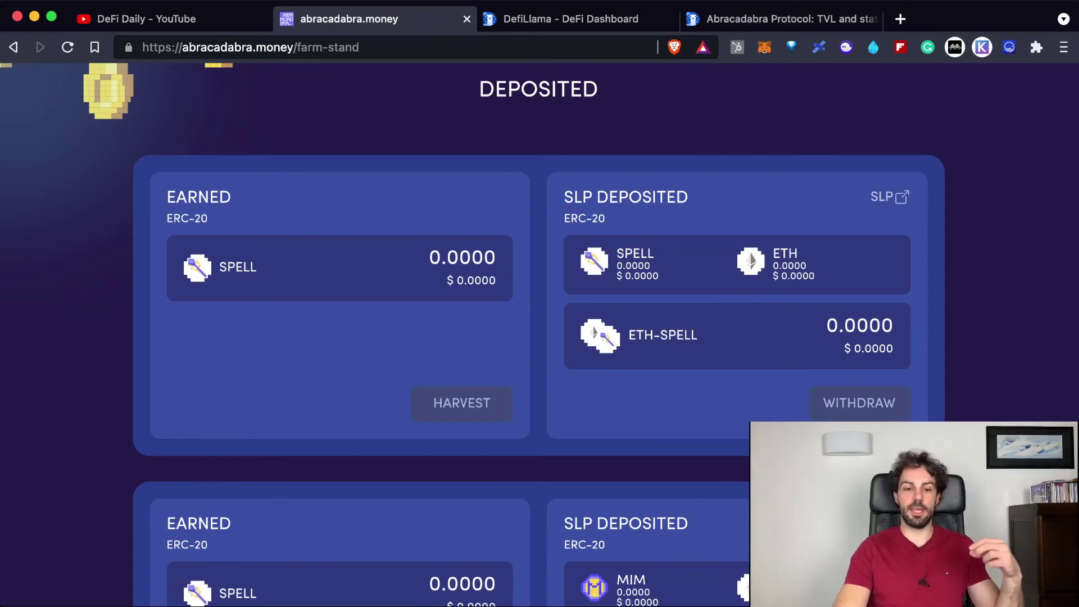
pyautogui.scroll(-4, 538, 335)
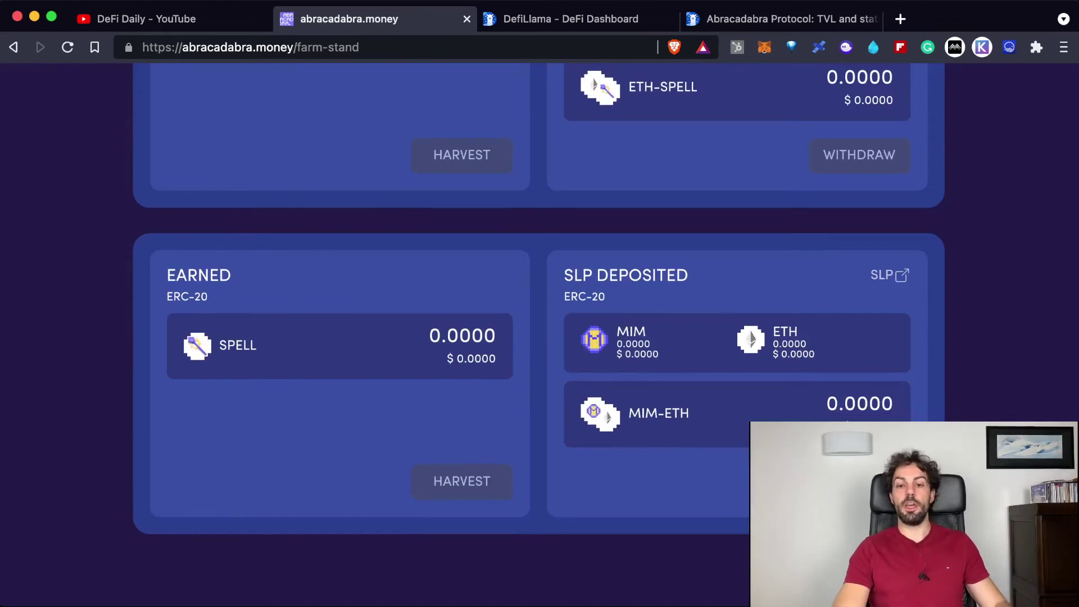
pyautogui.scroll(5, 538, 334)
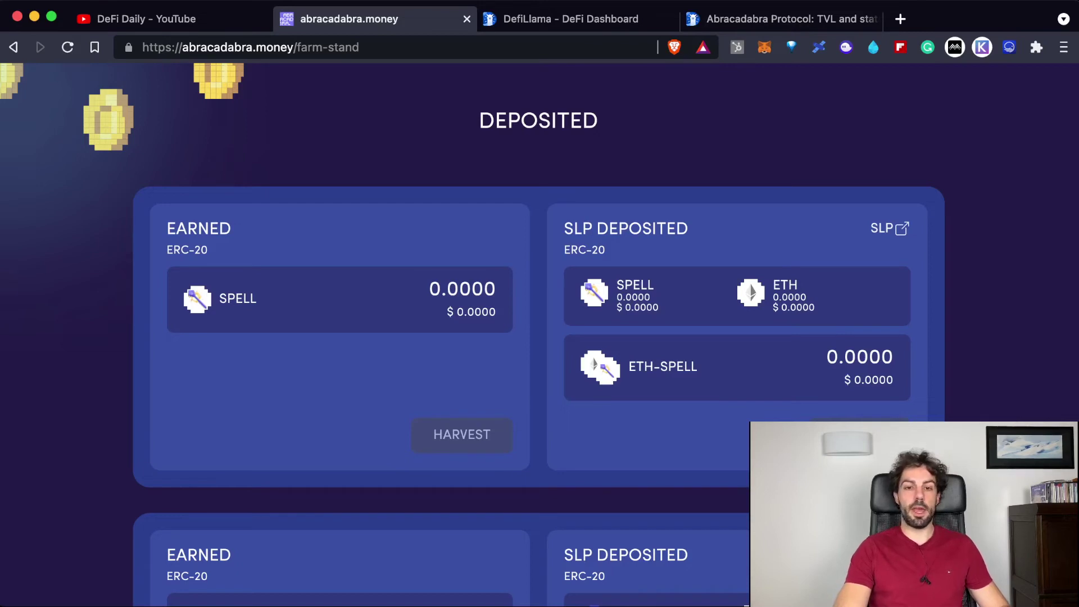
pyautogui.click(890, 228)
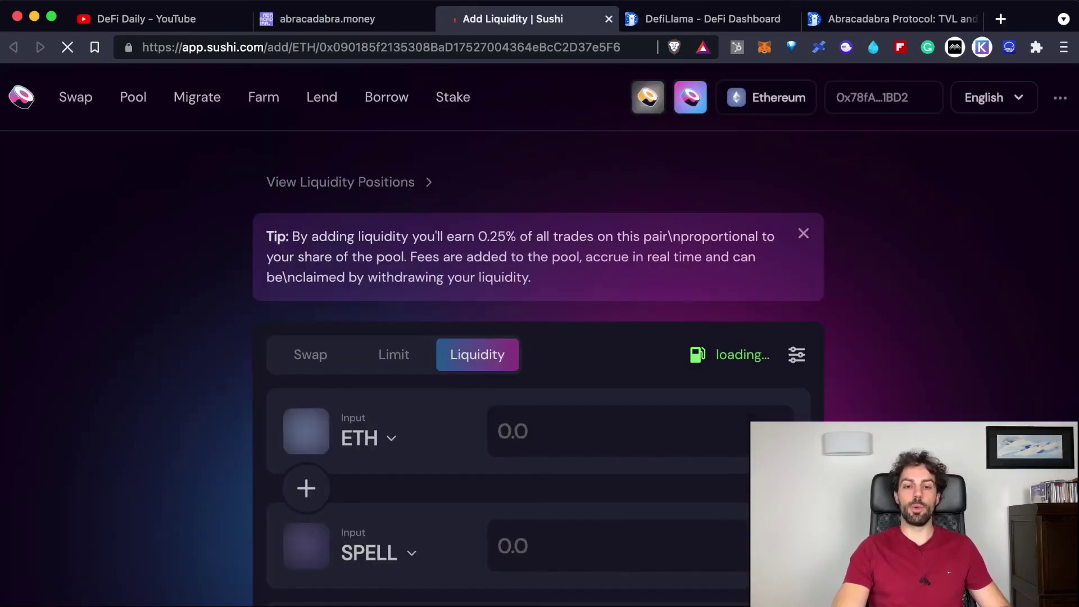
pyautogui.scroll(-3, 538, 337)
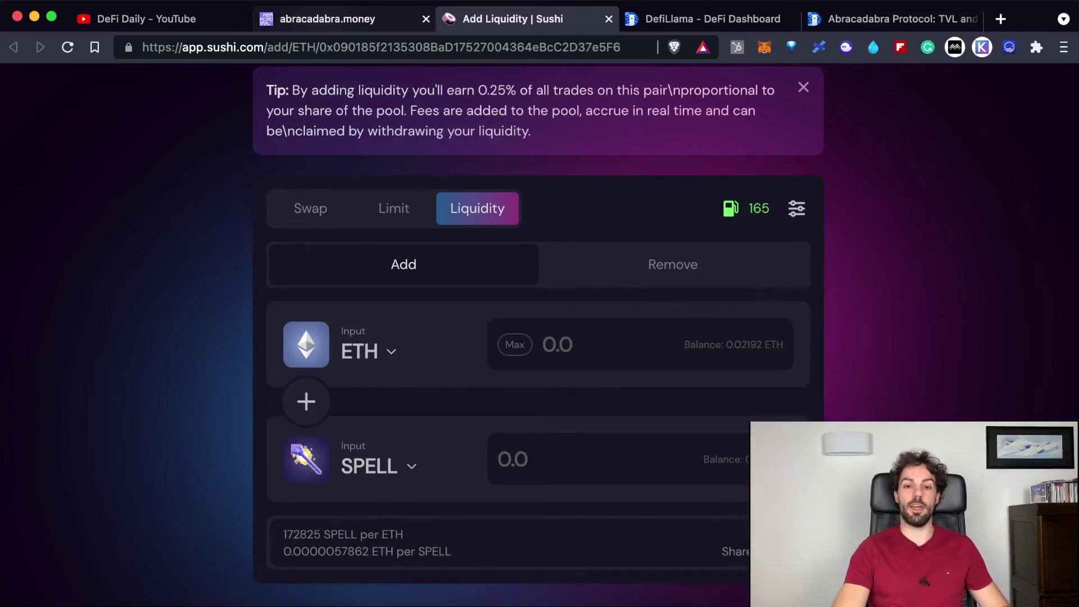
pyautogui.click(329, 19)
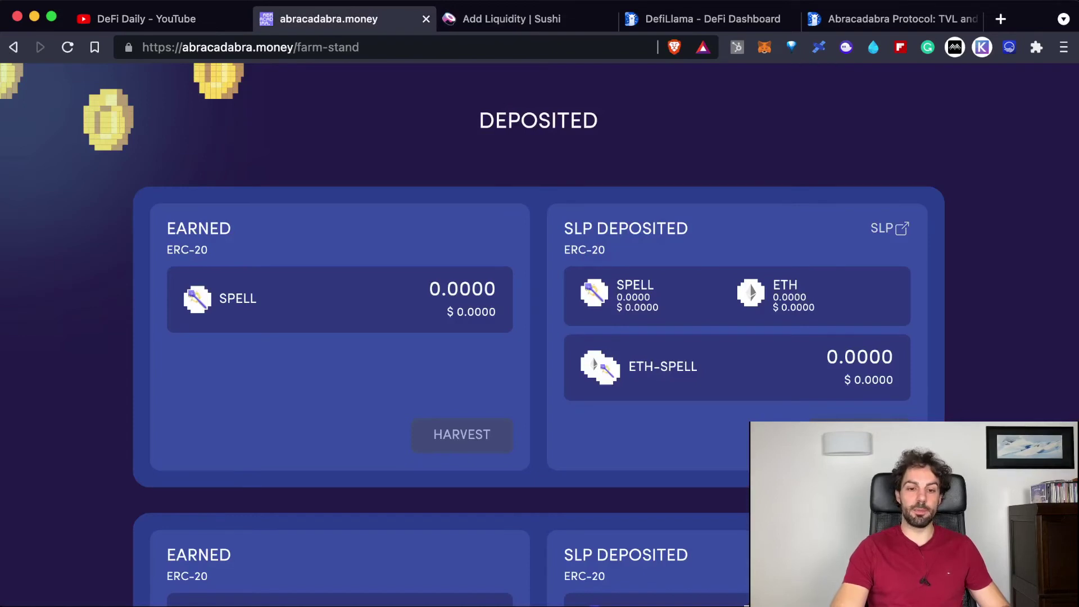
# Step: Examine the yield per $1000, annual ROI and TVL of the ETH-SPELL, MIM-ETH and MIM-3LP3CRV-f-2 farming pools
pyautogui.scroll(-1, 540, 335)
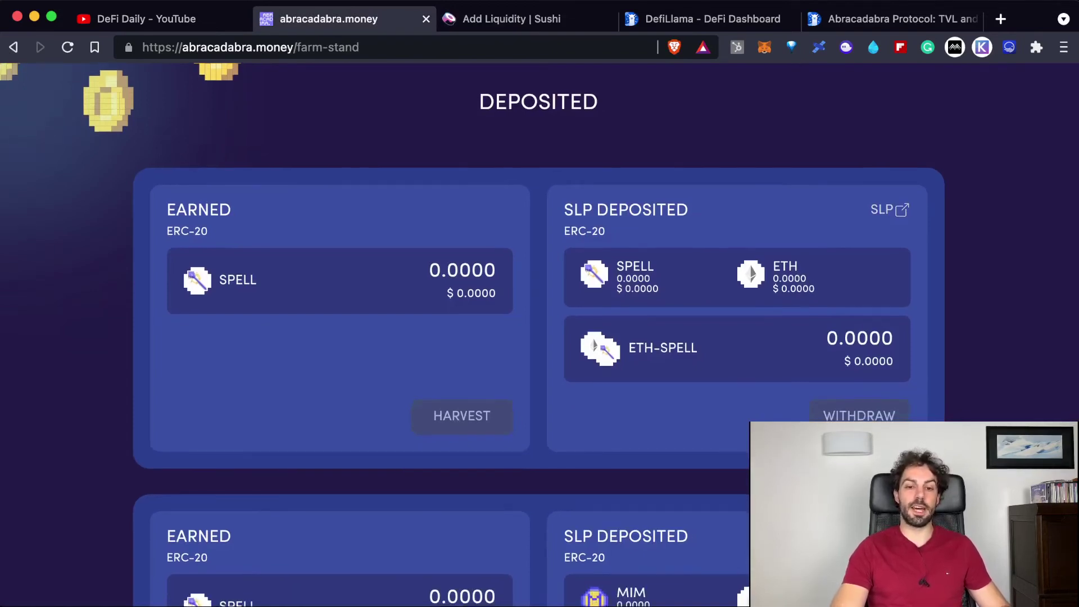
pyautogui.scroll(-1, 540, 334)
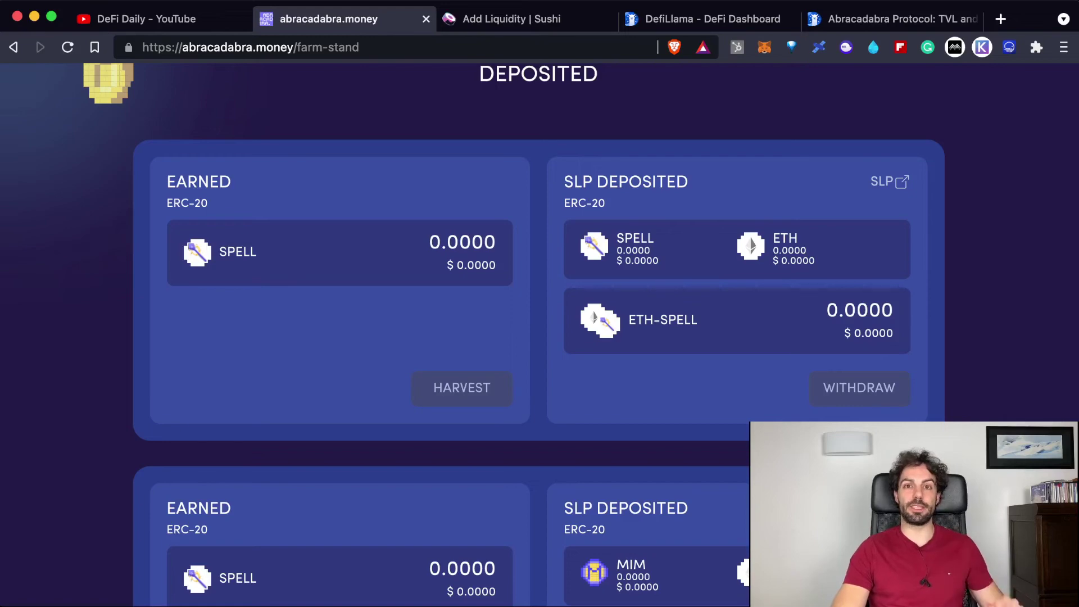
pyautogui.scroll(-10, 539, 334)
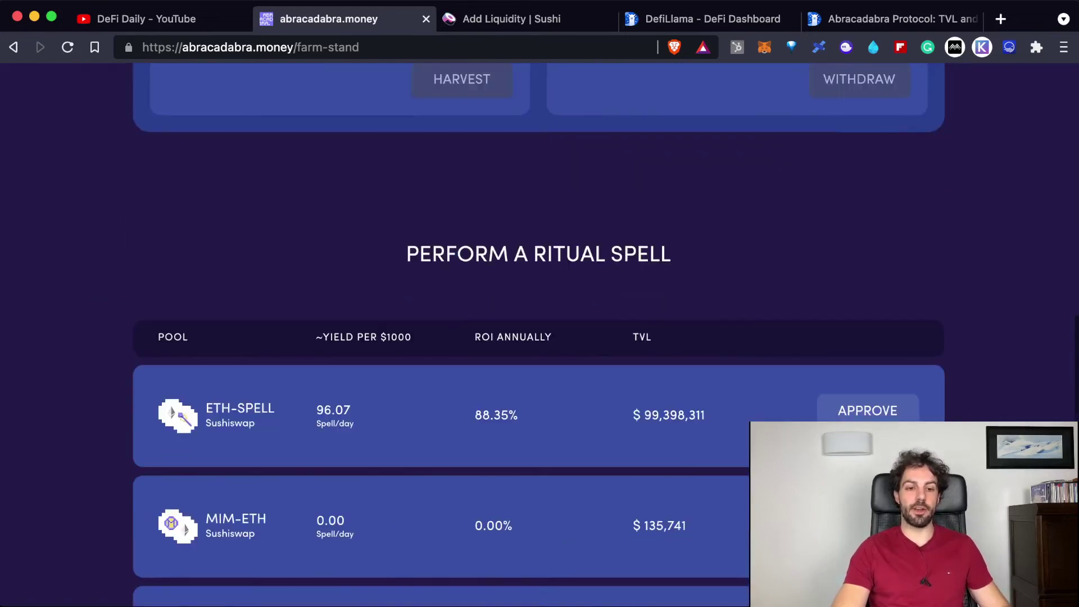
pyautogui.scroll(-1, 540, 334)
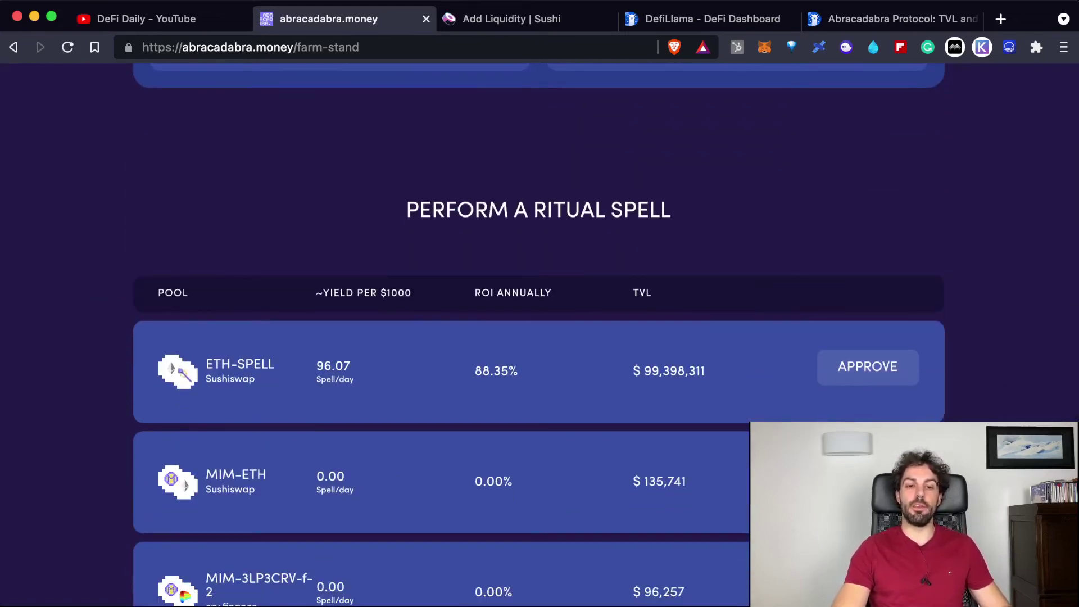
pyautogui.moveTo(206, 360)
pyautogui.mouseDown()
pyautogui.moveTo(255, 383)
pyautogui.moveTo(214, 347)
pyautogui.mouseUp()
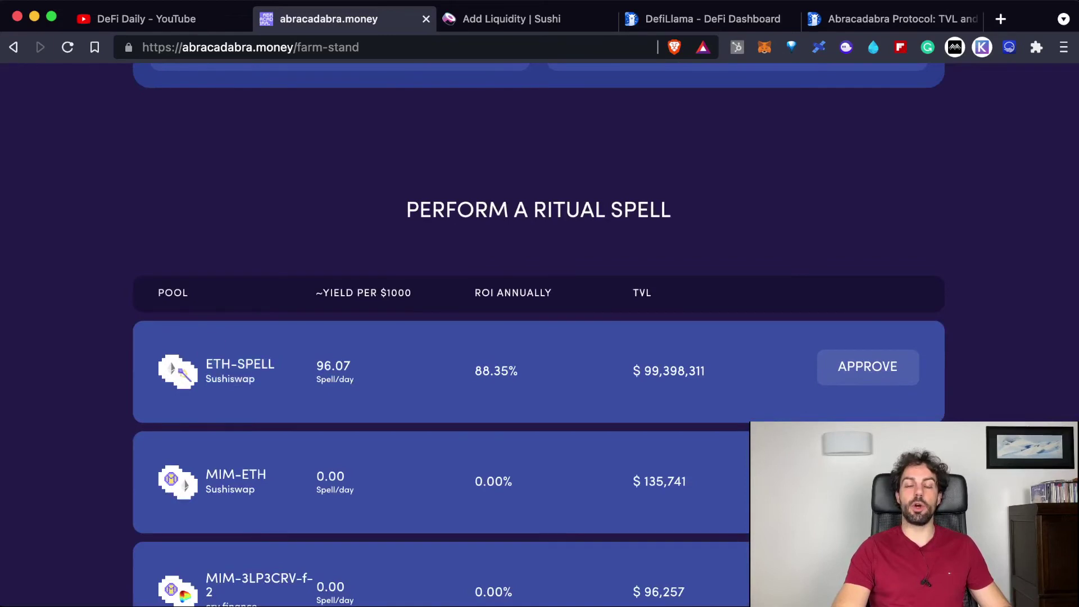
pyautogui.doubleClick(492, 371)
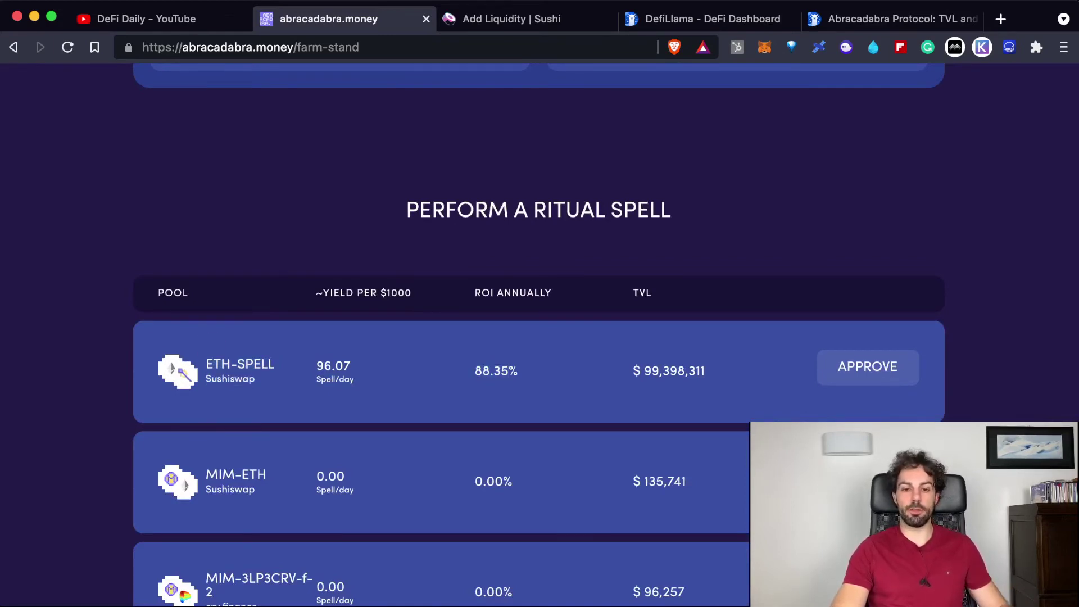
pyautogui.scroll(-3, 538, 334)
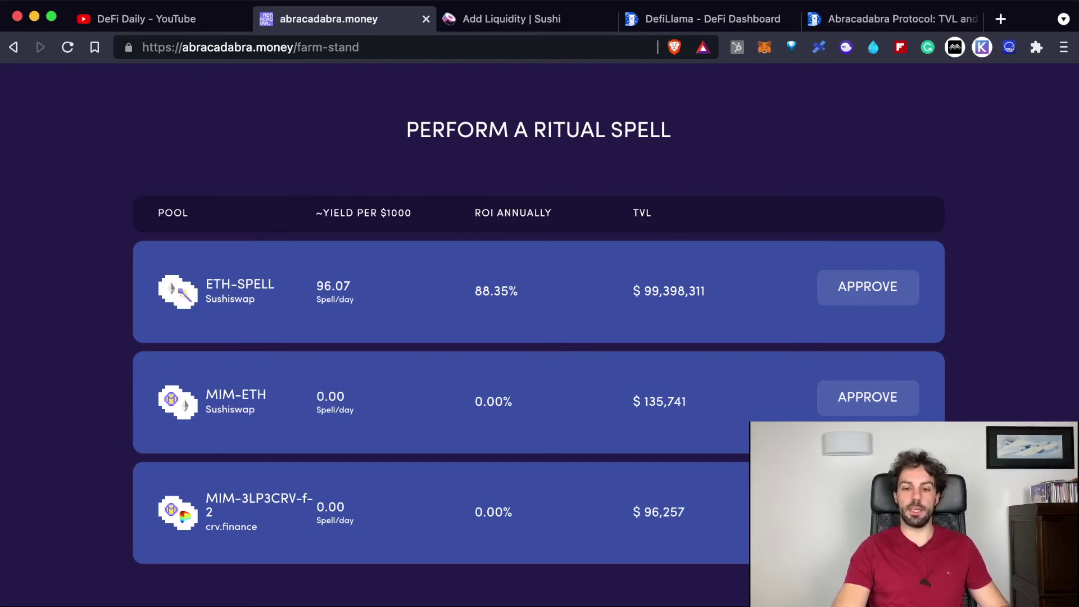
pyautogui.moveTo(632, 401); pyautogui.dragTo(686, 402)
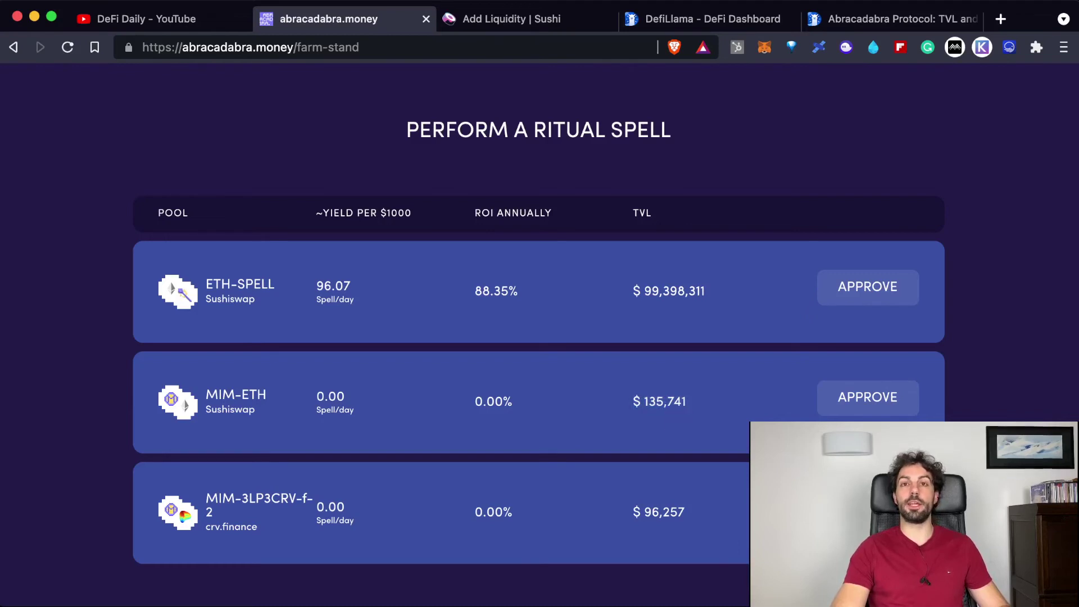
pyautogui.moveTo(643, 512); pyautogui.dragTo(685, 512)
pyautogui.click(685, 512)
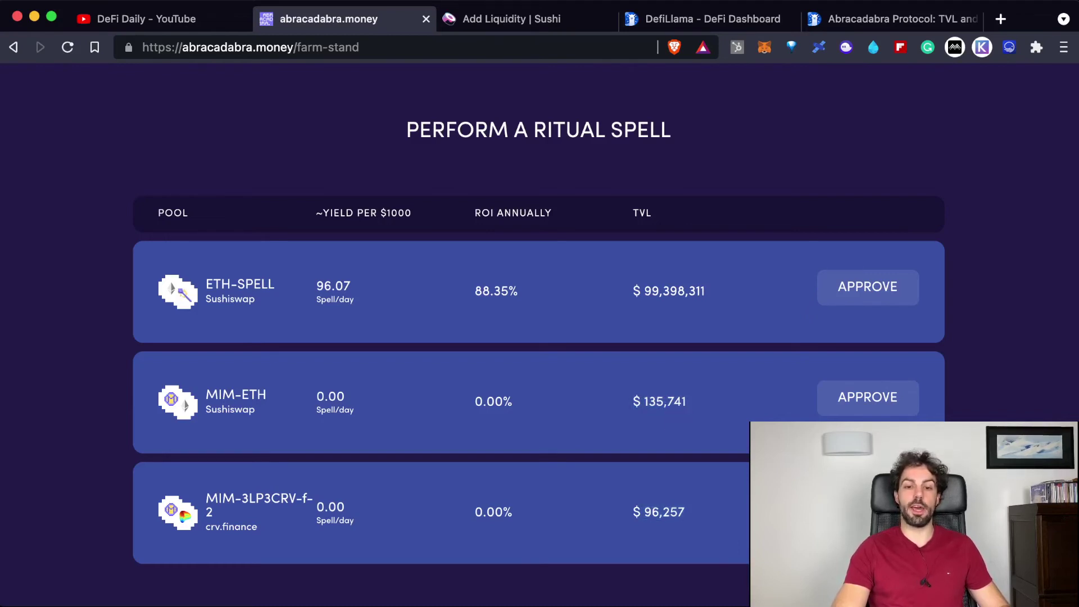
# Step: Leave the farming pools and open the site's sSPELL Token Staking page
pyautogui.scroll(2, 539, 365)
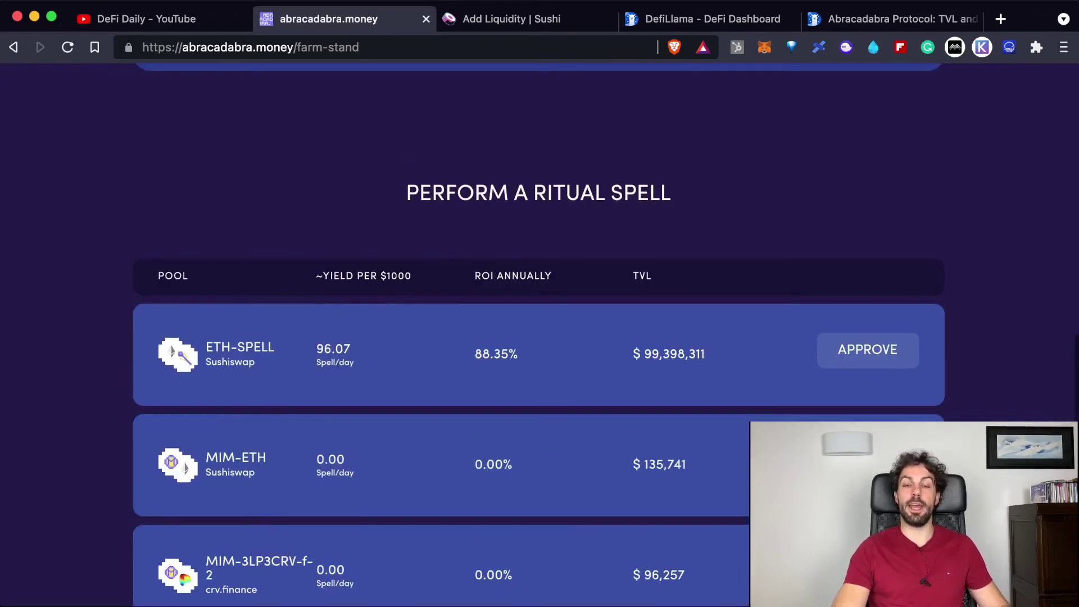
pyautogui.scroll(6, 539, 331)
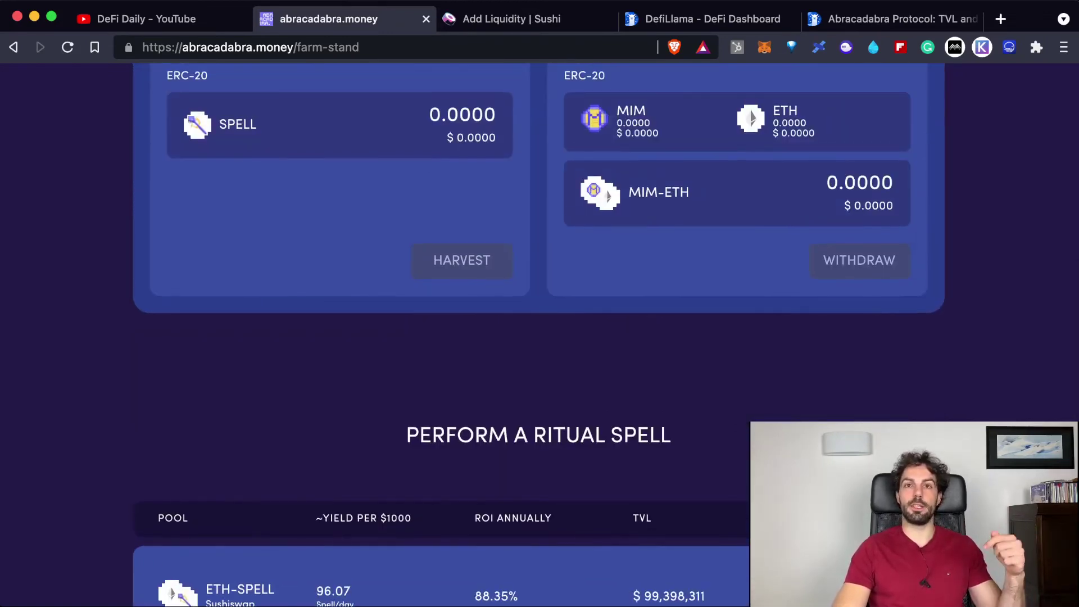
pyautogui.scroll(3, 539, 332)
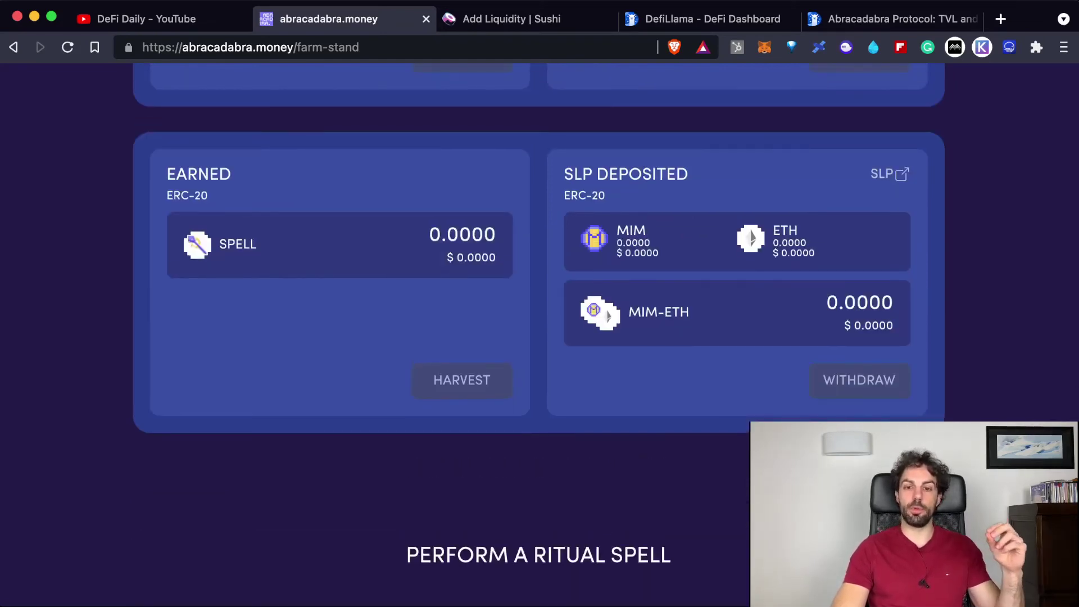
pyautogui.scroll(12, 539, 332)
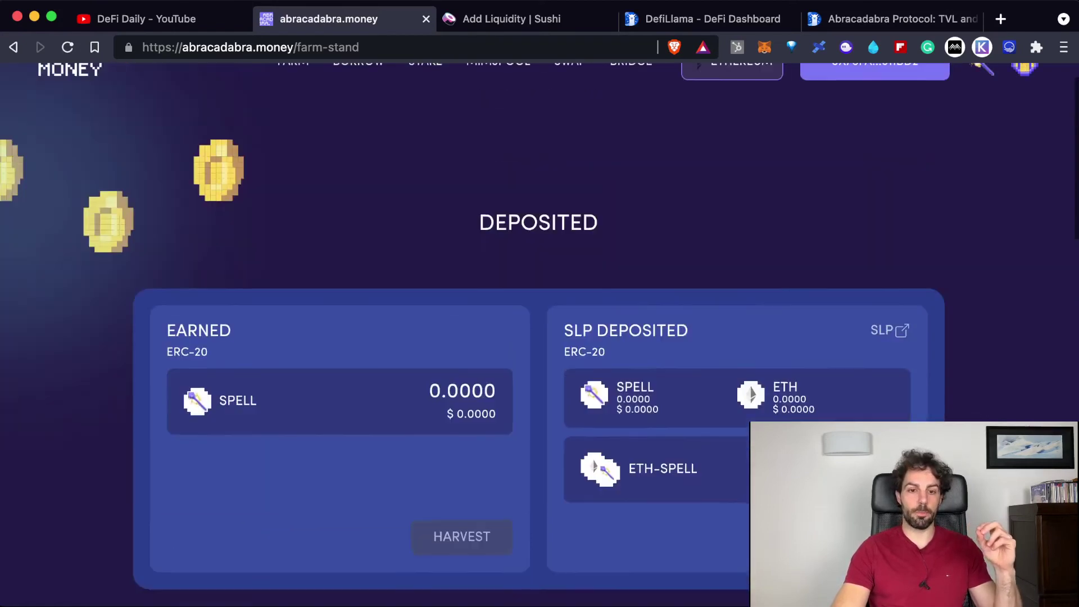
pyautogui.scroll(1, 538, 331)
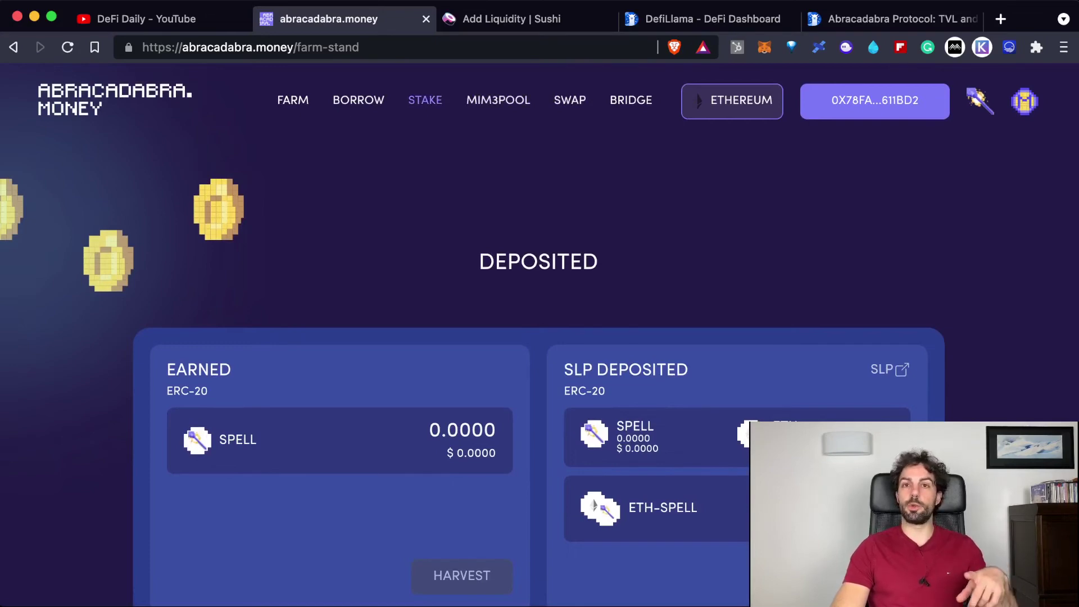
pyautogui.click(425, 100)
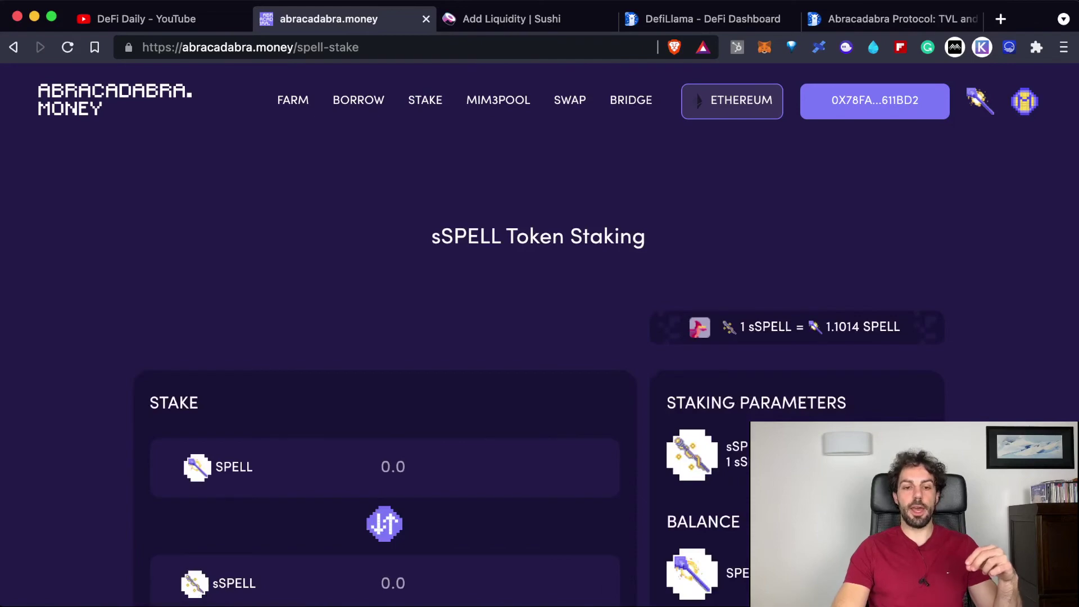
# Step: Examine the SPELL staking terms, the sSPELL exchange rate and the approximate staking APR
pyautogui.scroll(-2, 539, 337)
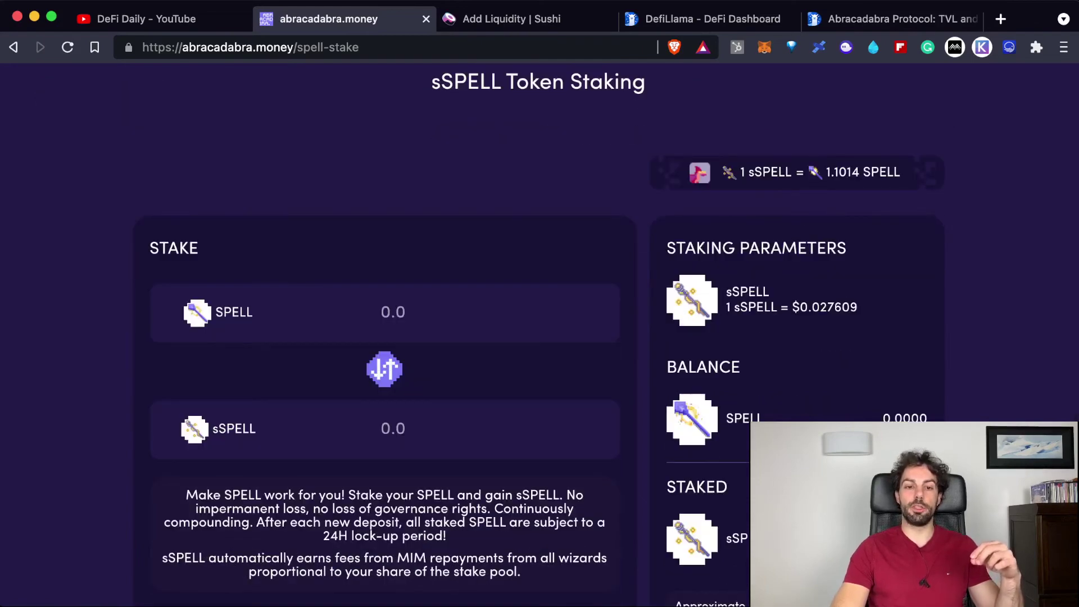
pyautogui.scroll(2, 540, 337)
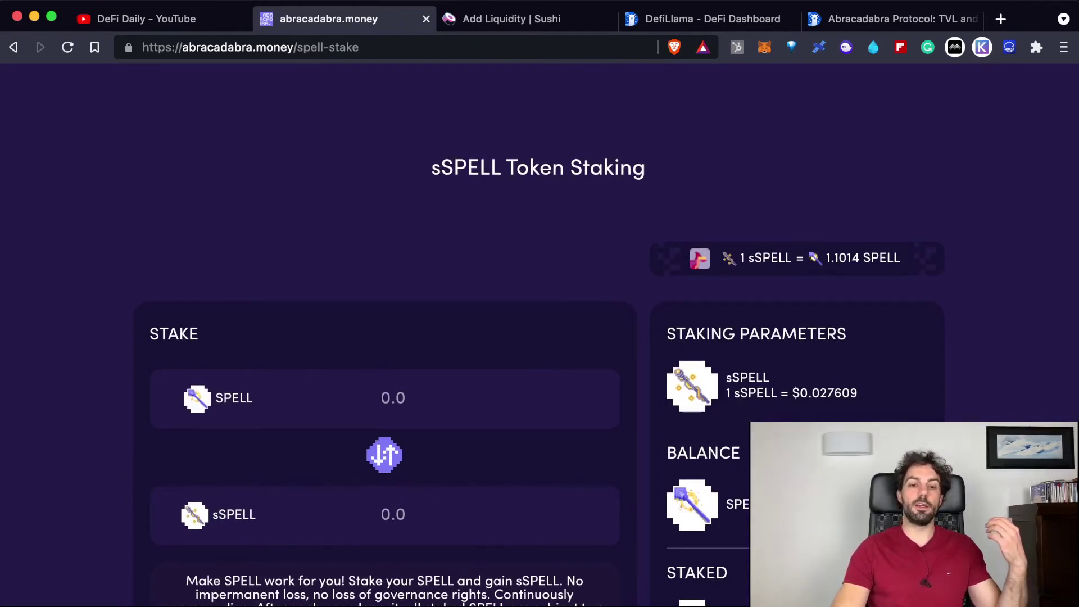
pyautogui.scroll(2, 539, 337)
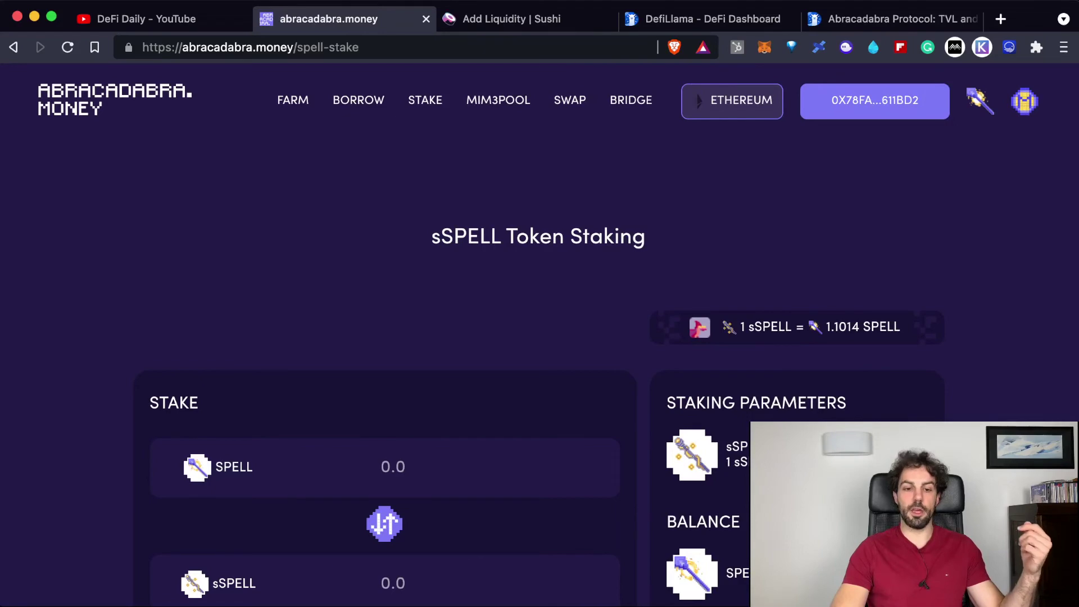
pyautogui.scroll(-4, 540, 338)
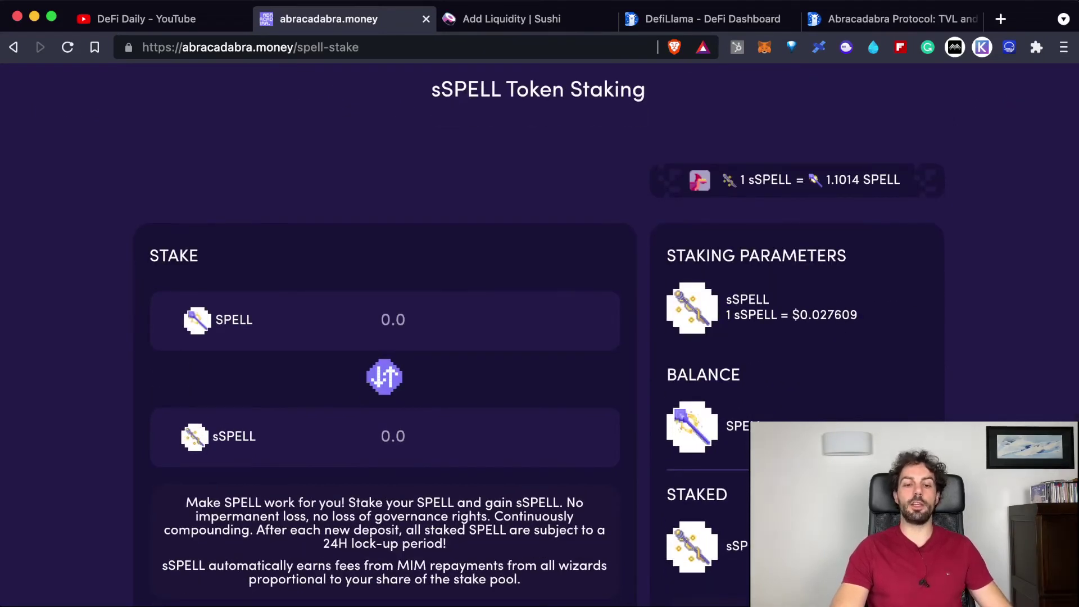
pyautogui.scroll(-3, 539, 337)
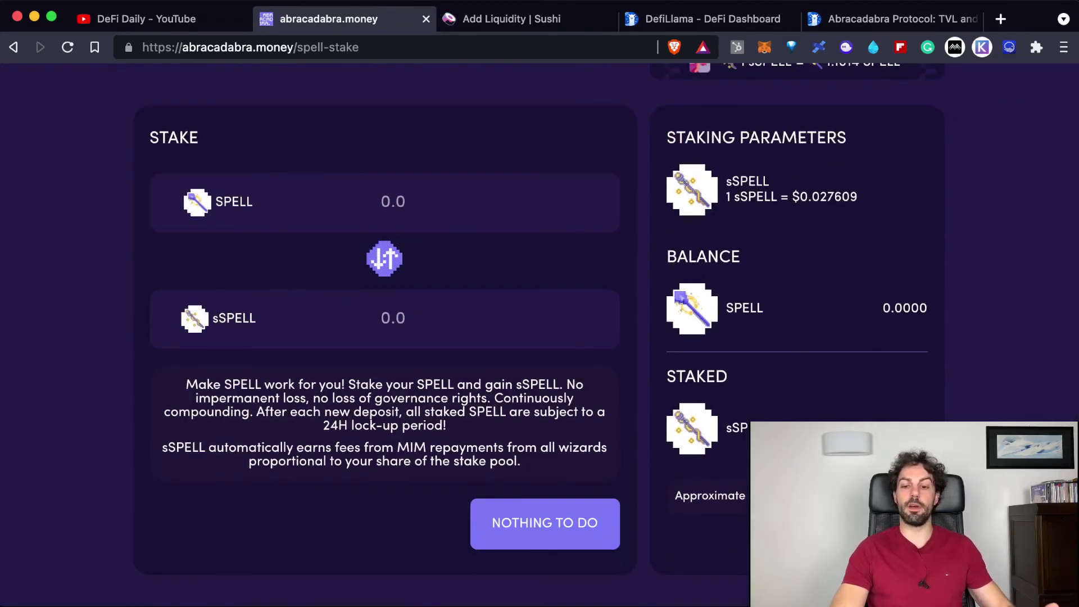
pyautogui.scroll(-3, 540, 337)
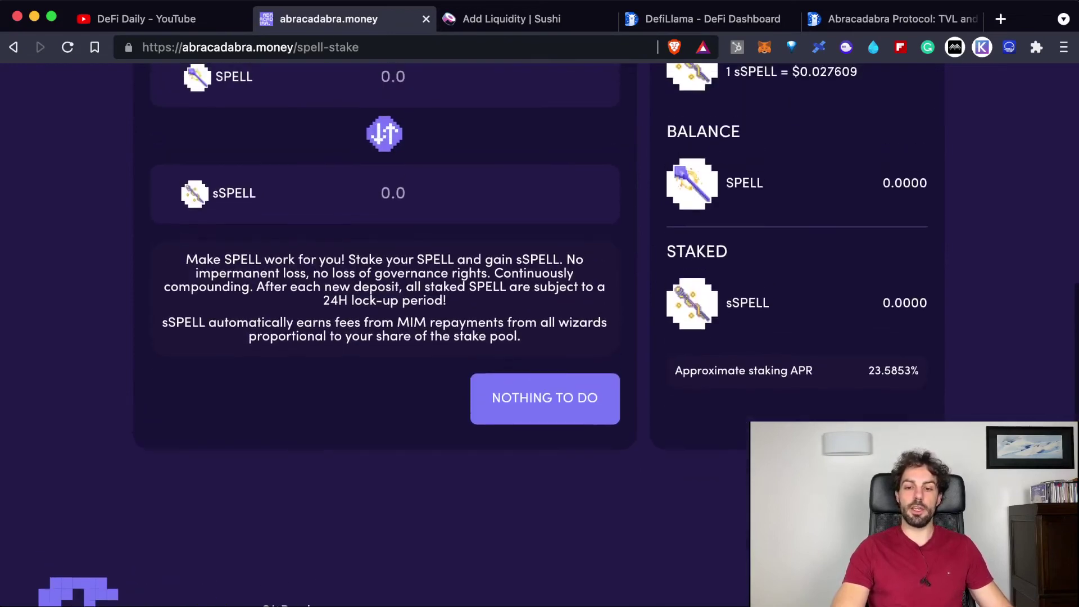
pyautogui.moveTo(869, 370); pyautogui.dragTo(920, 371)
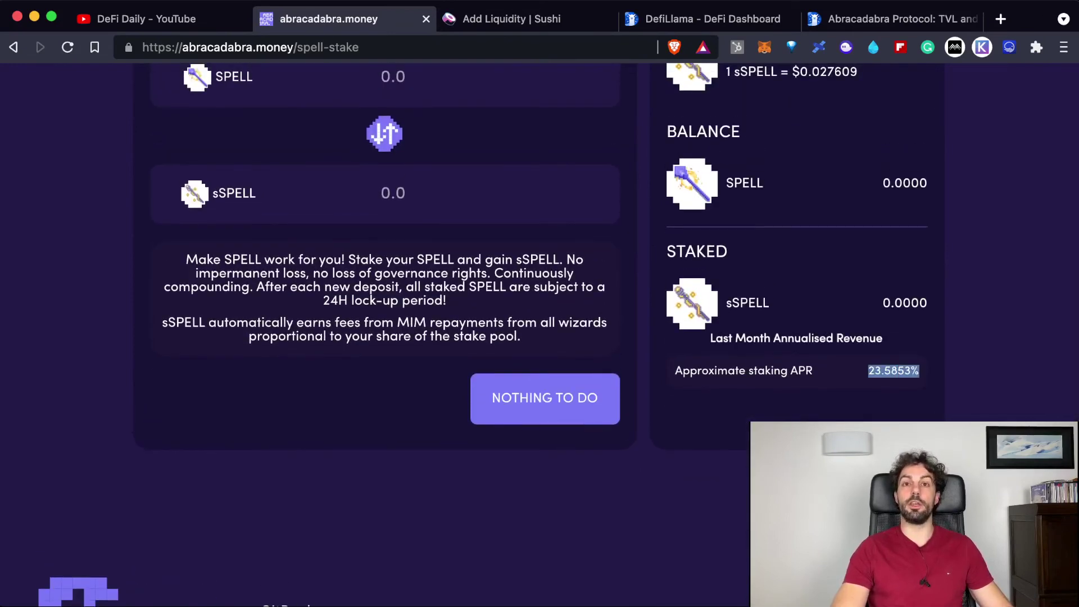
pyautogui.click(919, 371)
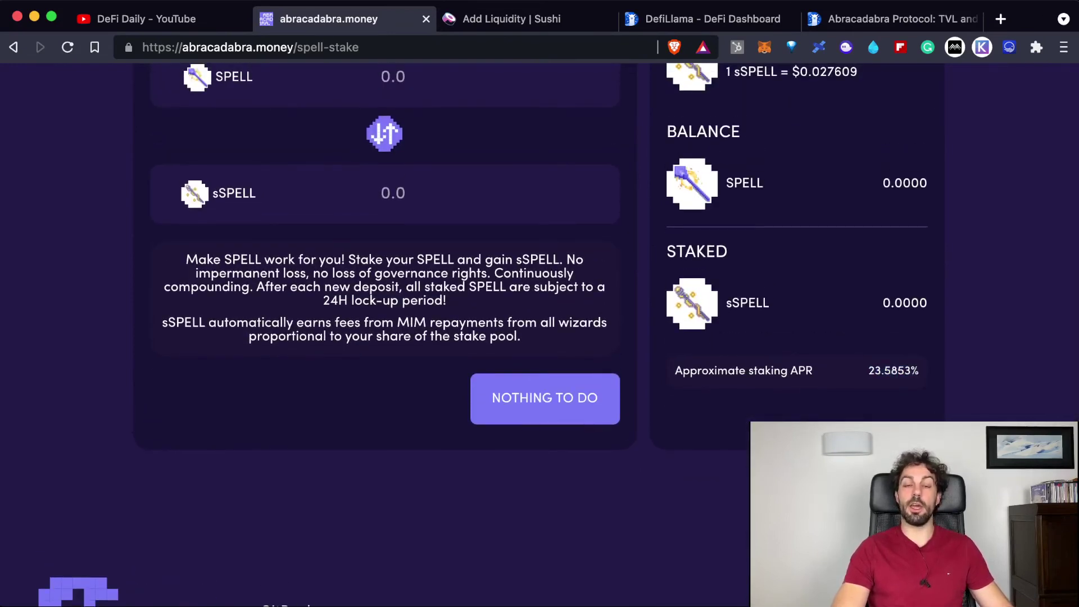
# Step: View the MIM3POOL deposit page on Curve and return to the Abracadabra staking page
pyautogui.scroll(1, 539, 337)
pyautogui.scroll(9, 540, 337)
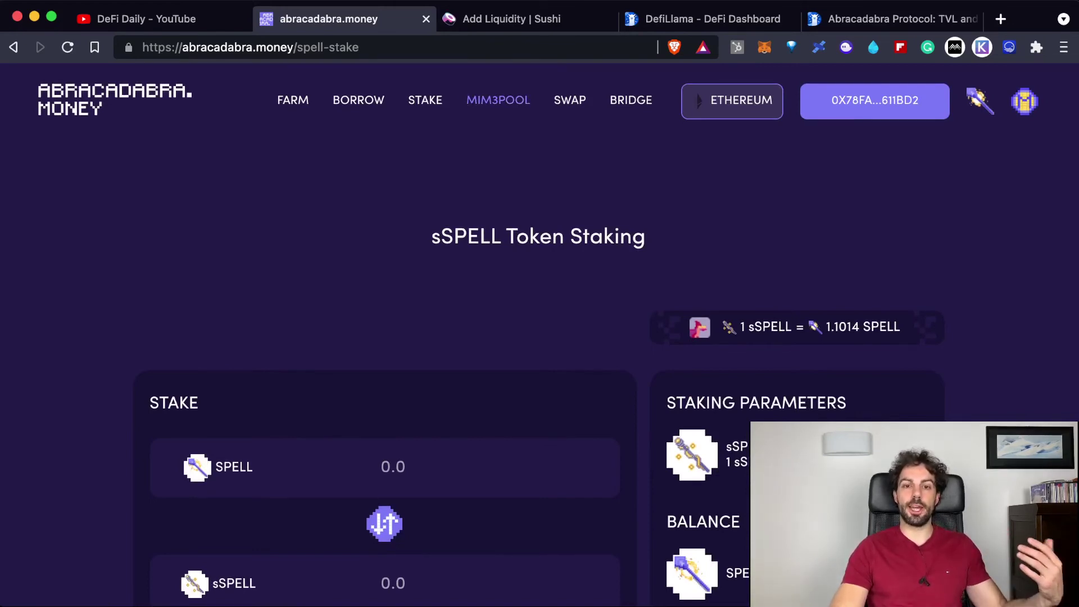
pyautogui.click(498, 100)
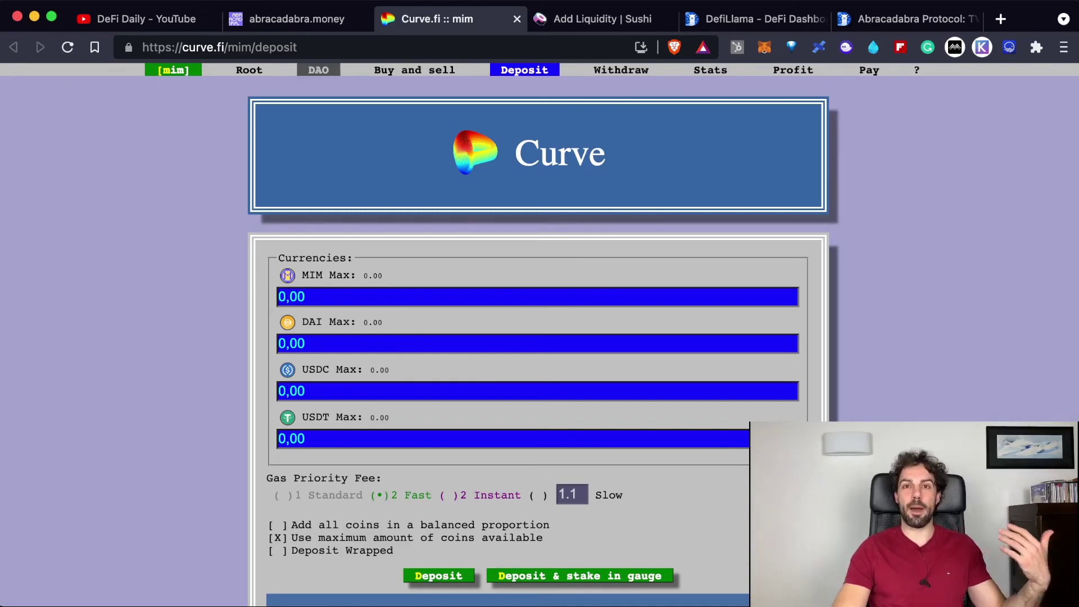
pyautogui.click(295, 19)
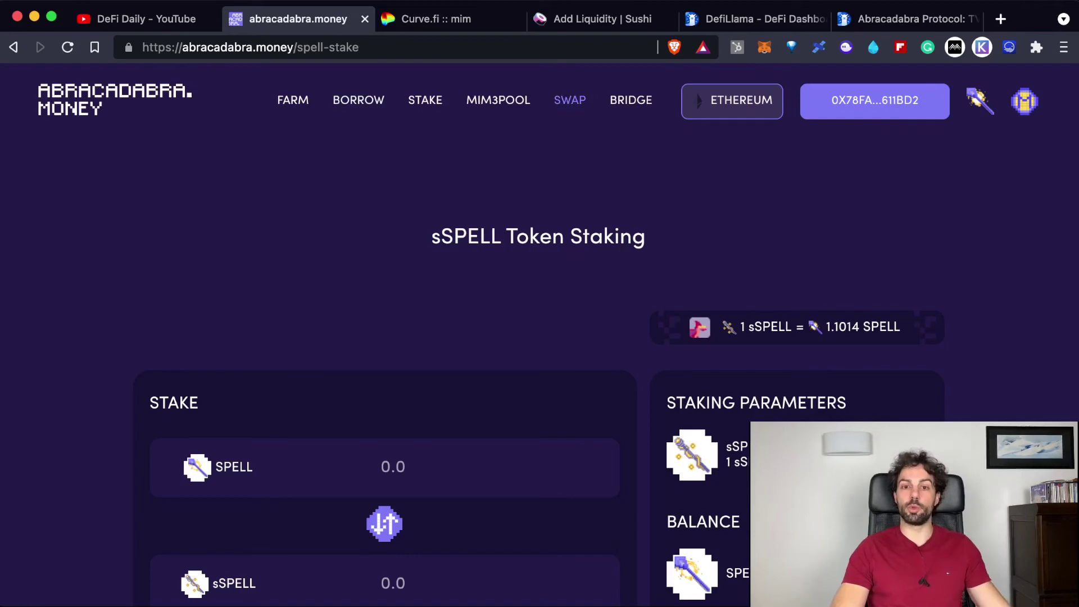
# Step: View the site's linked MIM swap page on Curve, then return to Abracadabra and open its Bridge page
pyautogui.click(570, 100)
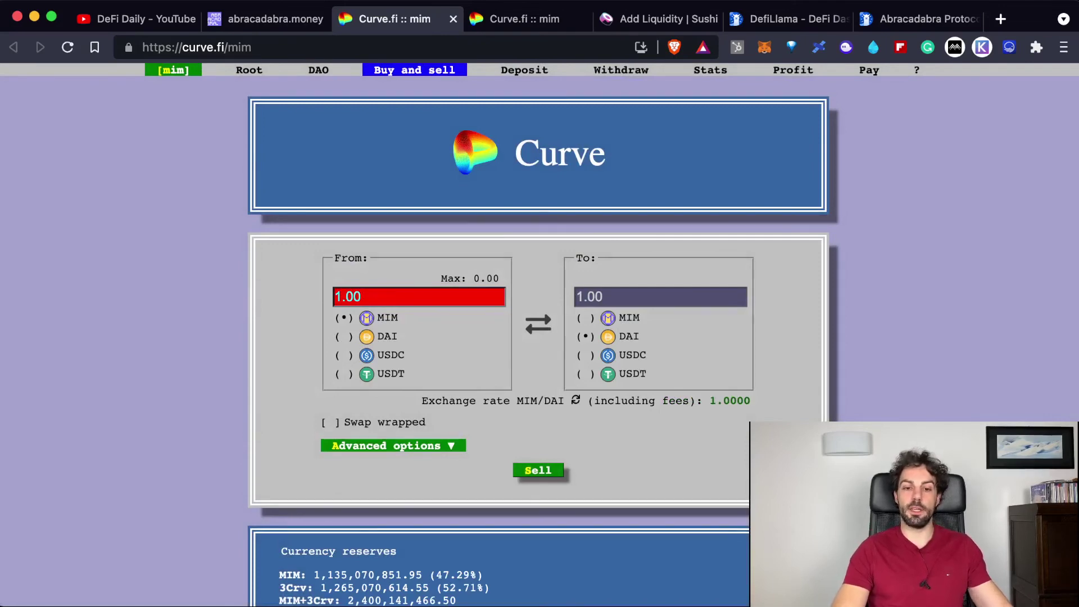
pyautogui.click(264, 18)
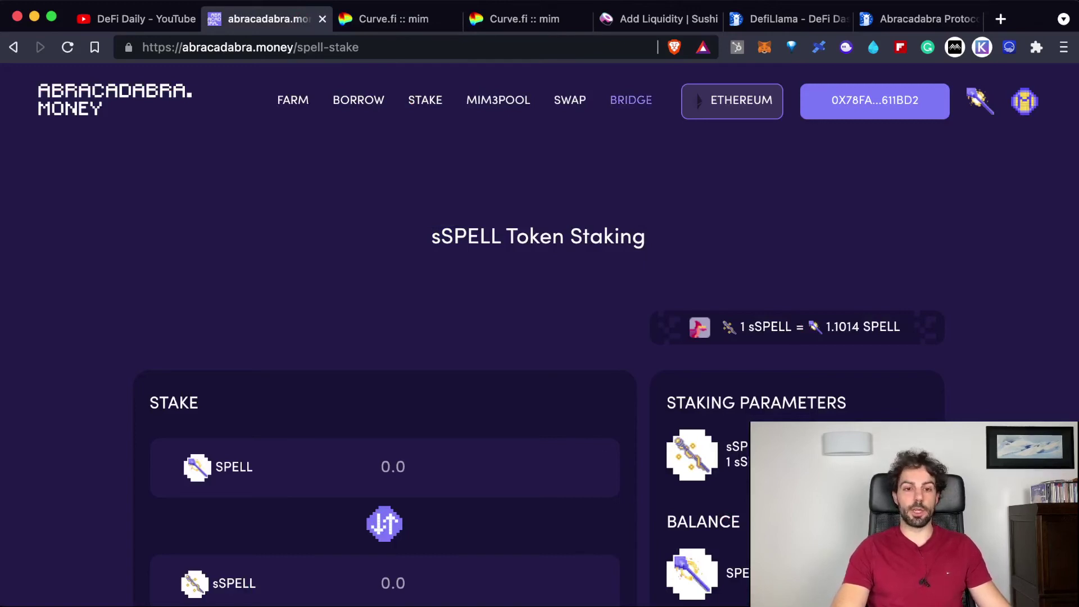
pyautogui.click(631, 100)
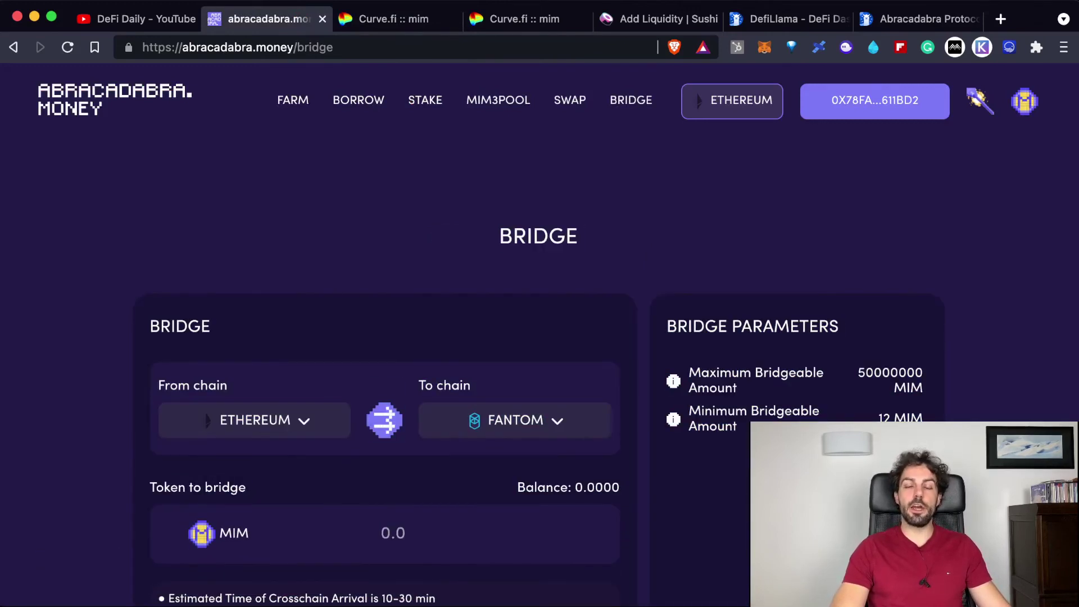
# Step: Review the MIM bridge form, its maximum and minimum amounts, and the estimated crosschain arrival time
pyautogui.scroll(-3, 539, 337)
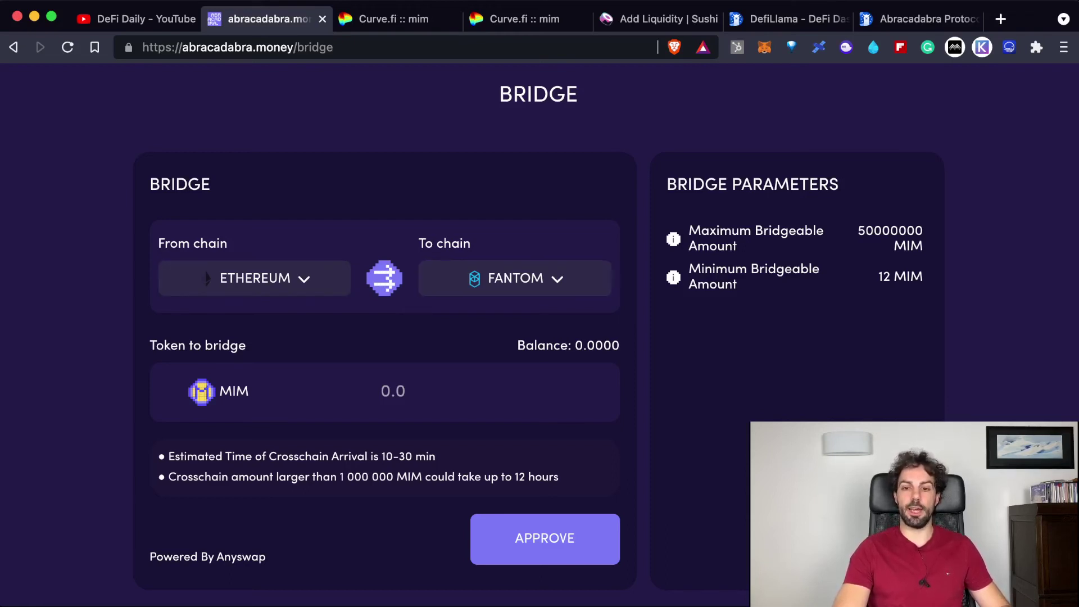
pyautogui.scroll(3, 539, 337)
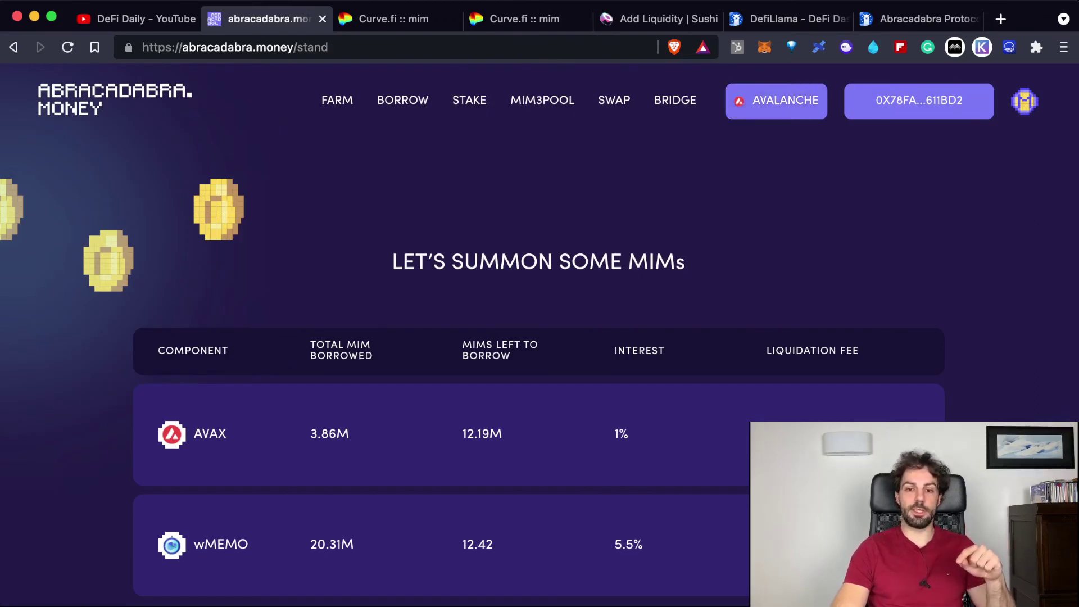
# Step: Select Avalanche as the network and review the interest and liquidation fees of its MIM borrowing pools
pyautogui.click(776, 102)
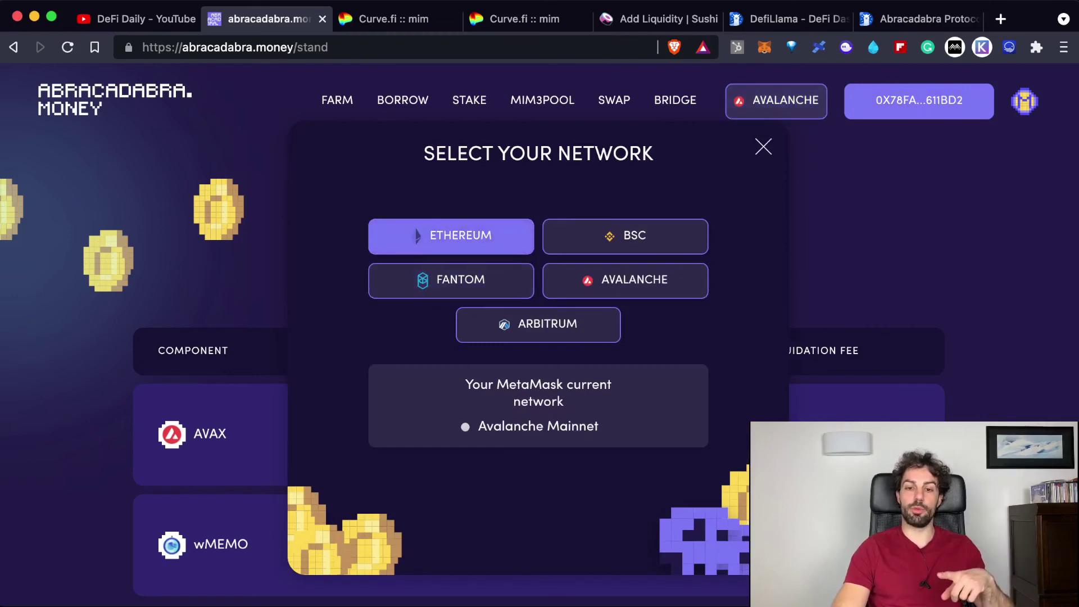
pyautogui.click(624, 280)
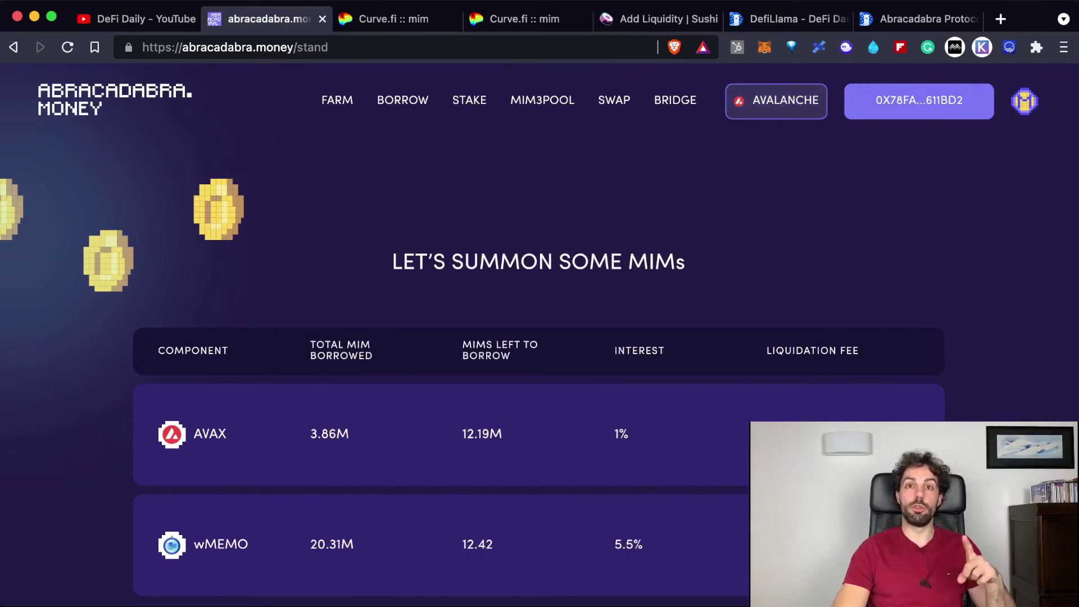
pyautogui.scroll(-3, 539, 337)
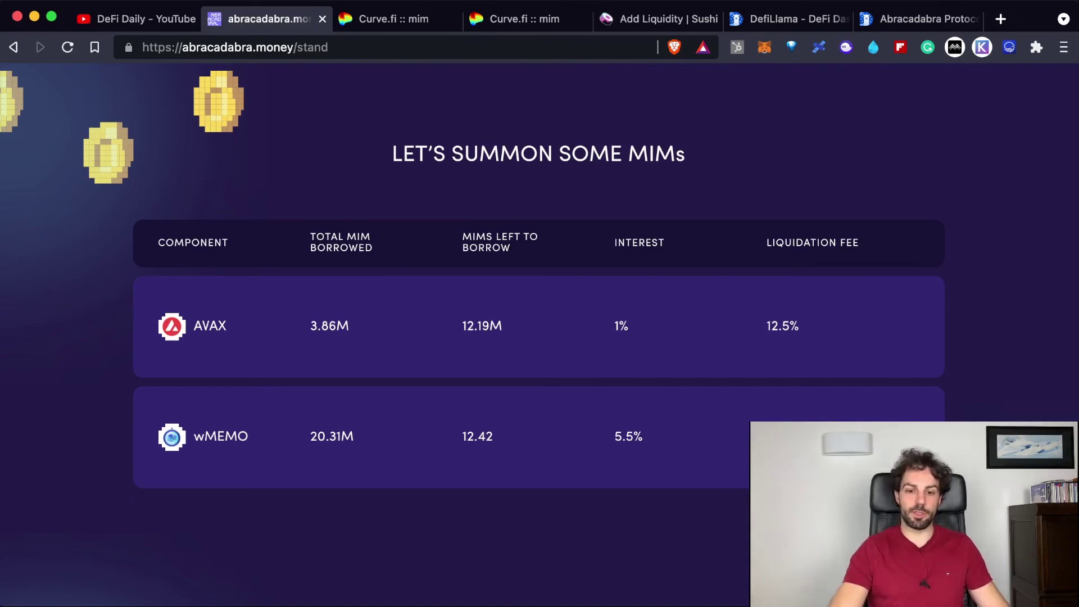
pyautogui.scroll(2, 539, 337)
# Step: Open the wMEMO borrowing pool and examine its collateral, MIM borrowing, leverage and open position details
pyautogui.click(219, 544)
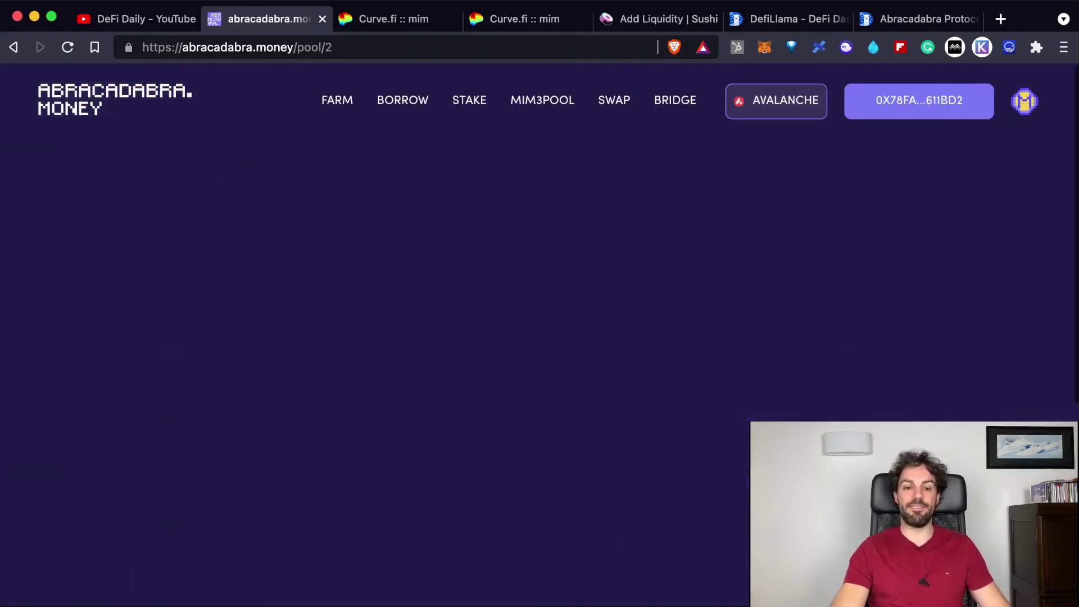
pyautogui.scroll(-4, 538, 337)
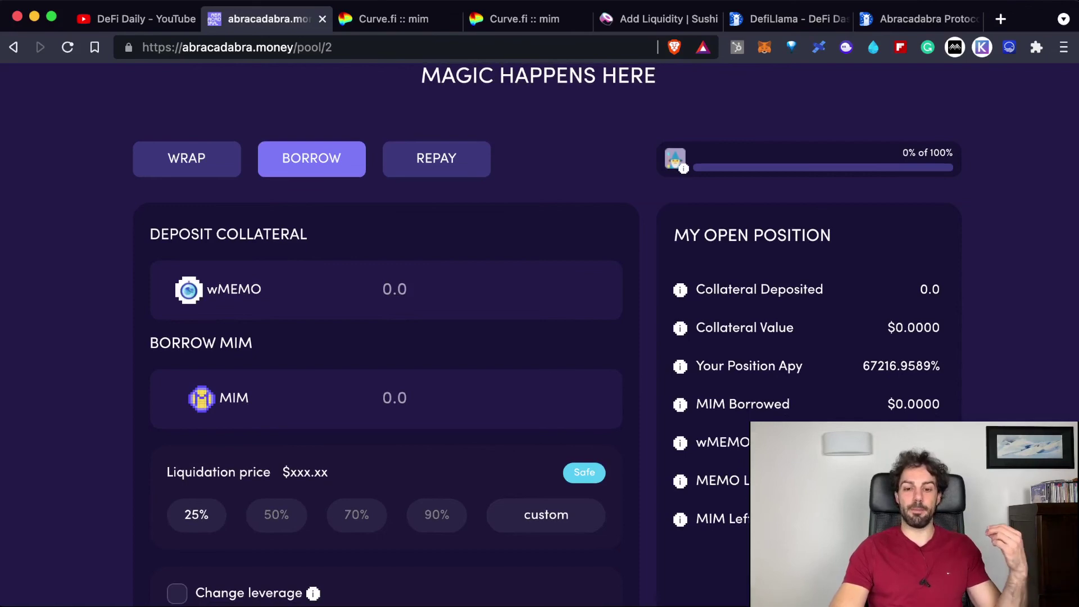
pyautogui.scroll(-5, 539, 338)
pyautogui.scroll(10, 539, 337)
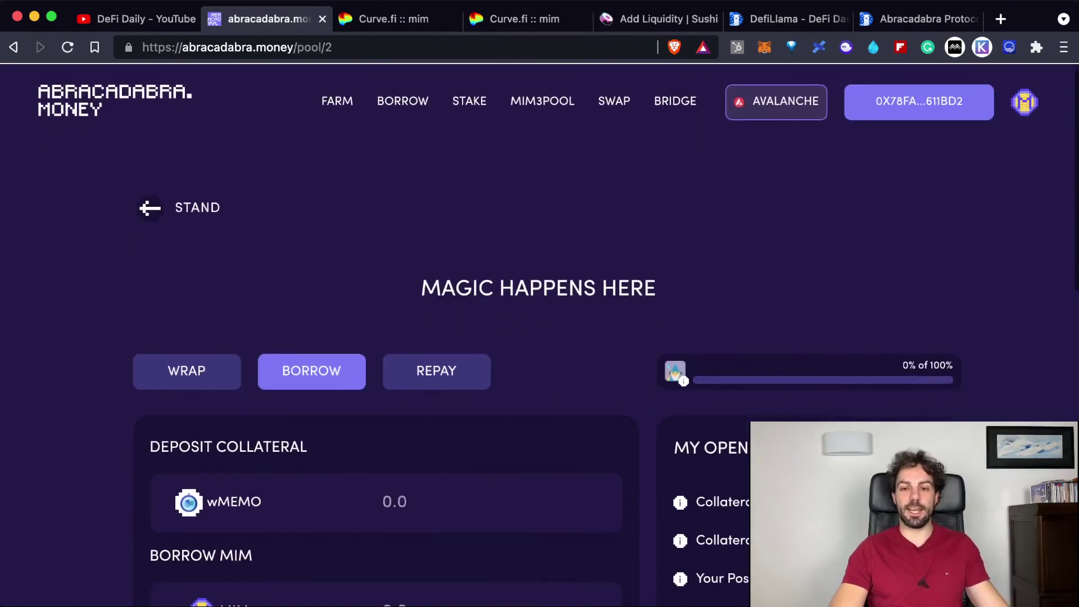